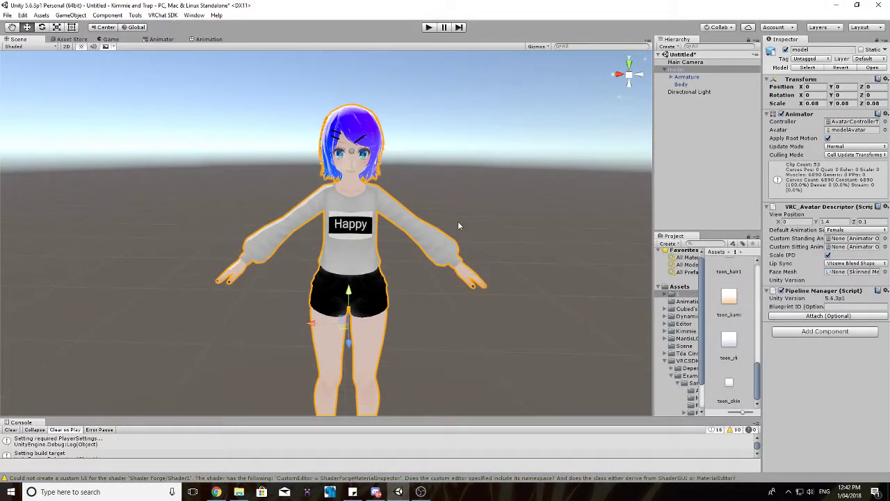
Orbit and zoom the Scene view to inspect the avatar from its head to its full body
{"action": "left_click_drag", "start_coordinate": [491, 248], "coordinate": [558, 245], "text": "alt"}
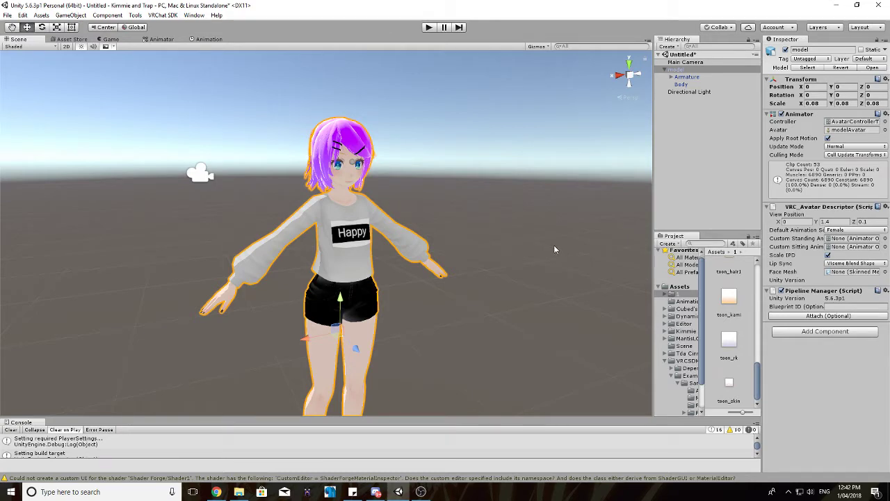
{"action": "scroll", "coordinate": [555, 245], "scroll_direction": "up", "scroll_amount": 5}
{"action": "left_click_drag", "start_coordinate": [556, 240], "coordinate": [556, 207], "text": "alt"}
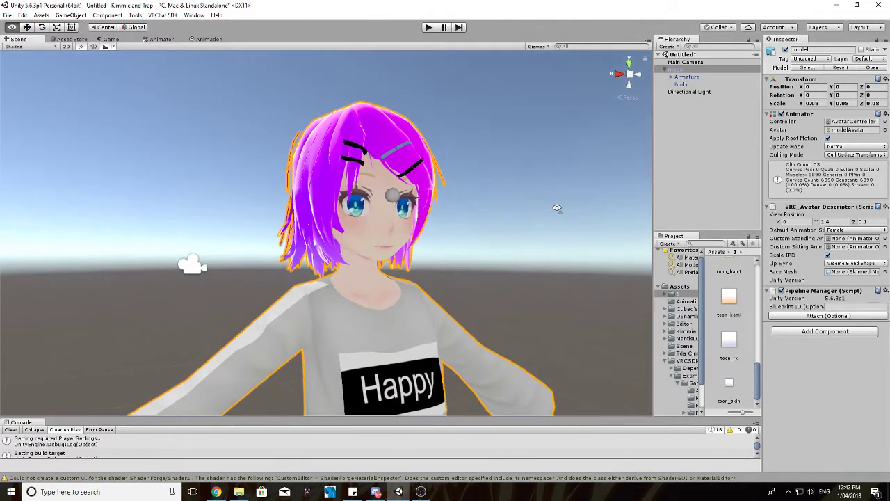
{"action": "left_click_drag", "start_coordinate": [445, 183], "coordinate": [386, 319], "text": "alt"}
{"action": "scroll", "coordinate": [443, 264], "scroll_direction": "down", "scroll_amount": 5}
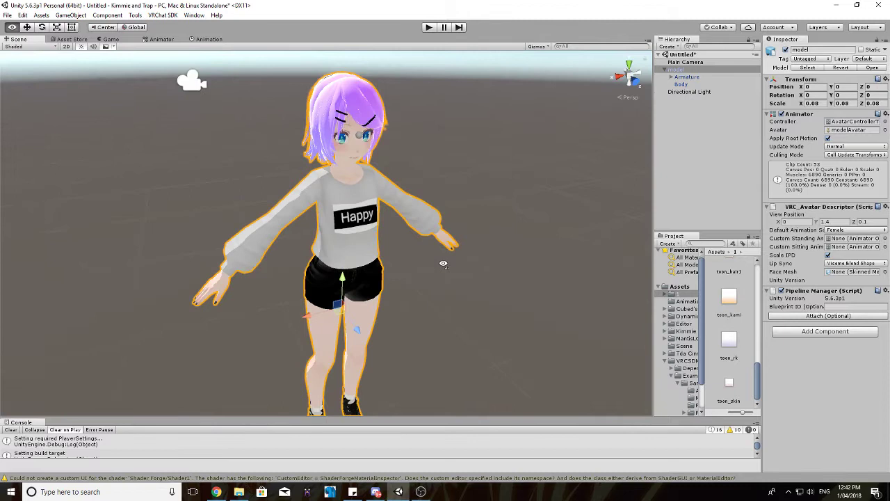
{"action": "left_click_drag", "start_coordinate": [443, 264], "coordinate": [445, 259], "text": "alt"}
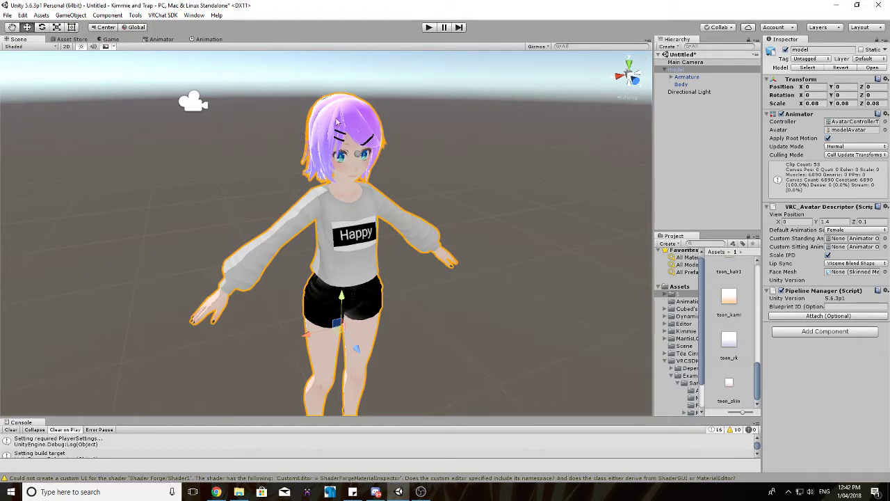
Browse the Help menu, then orbit the view so the character faces forward
{"action": "left_click", "coordinate": [195, 15]}
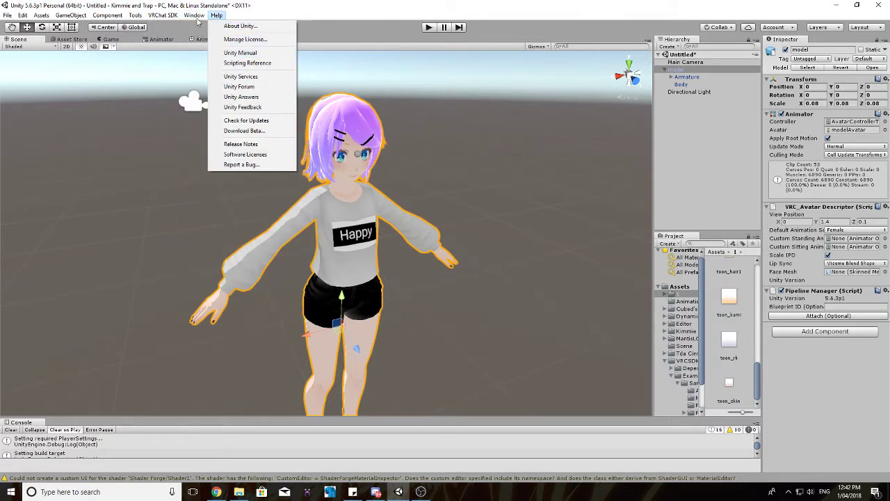
{"action": "mouse_move", "coordinate": [194, 17]}
{"action": "mouse_move", "coordinate": [254, 67]}
{"action": "mouse_move", "coordinate": [367, 63]}
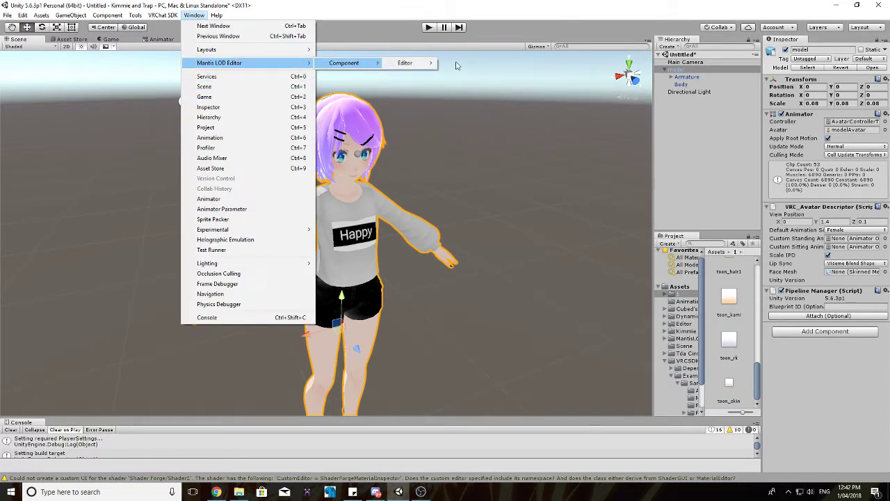
{"action": "right_click_drag", "start_coordinate": [477, 127], "coordinate": [439, 133]}
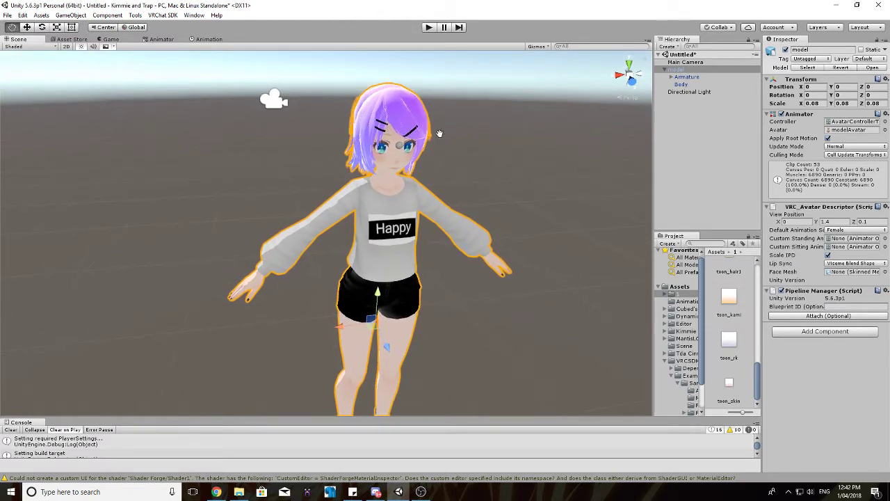
{"action": "mouse_move", "coordinate": [440, 133]}
{"action": "left_mouse_down", "text": "alt"}
{"action": "mouse_move", "coordinate": [432, 131]}
{"action": "mouse_move", "coordinate": [452, 139]}
{"action": "mouse_move", "coordinate": [424, 144]}
{"action": "mouse_move", "coordinate": [386, 171]}
{"action": "mouse_move", "coordinate": [441, 180]}
{"action": "left_mouse_up", "text": "alt"}
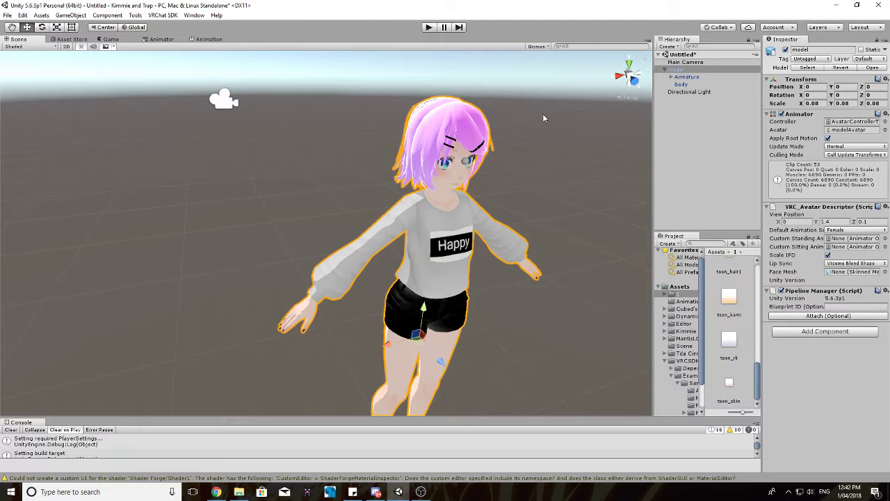
{"action": "left_click_drag", "start_coordinate": [569, 132], "coordinate": [437, 131], "text": "alt"}
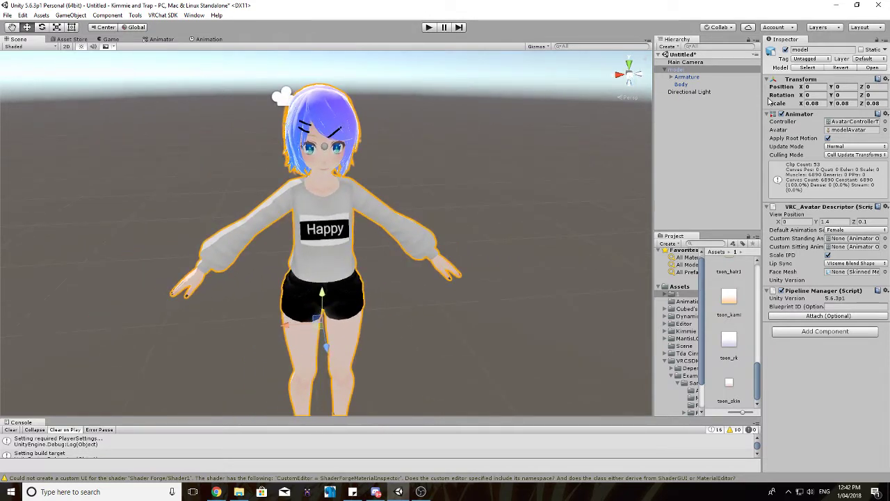
Select model and widen the Inspector so the avatar descriptor's labels show in full
{"action": "left_click", "coordinate": [707, 71]}
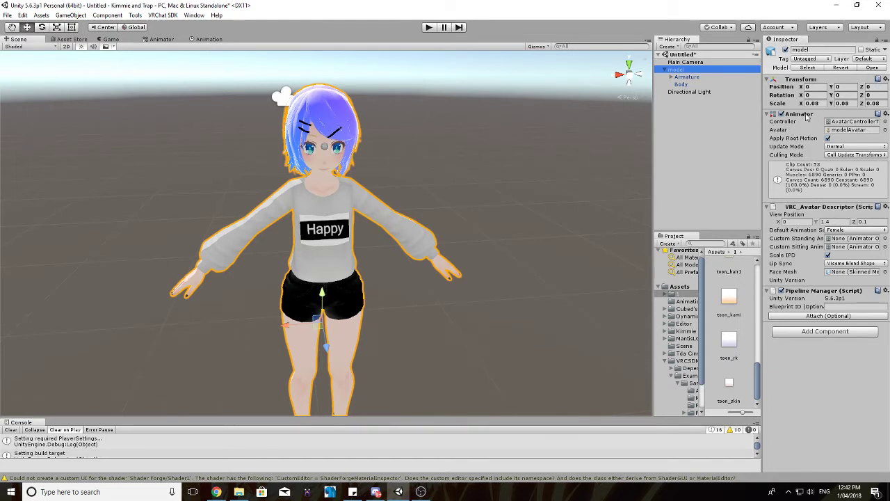
{"action": "left_click_drag", "start_coordinate": [761, 140], "coordinate": [669, 141]}
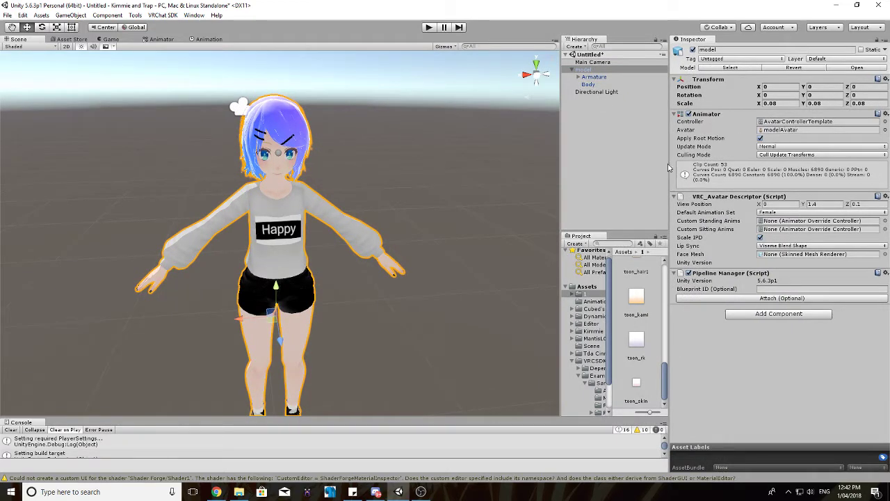
{"action": "left_click_drag", "start_coordinate": [668, 165], "coordinate": [710, 174]}
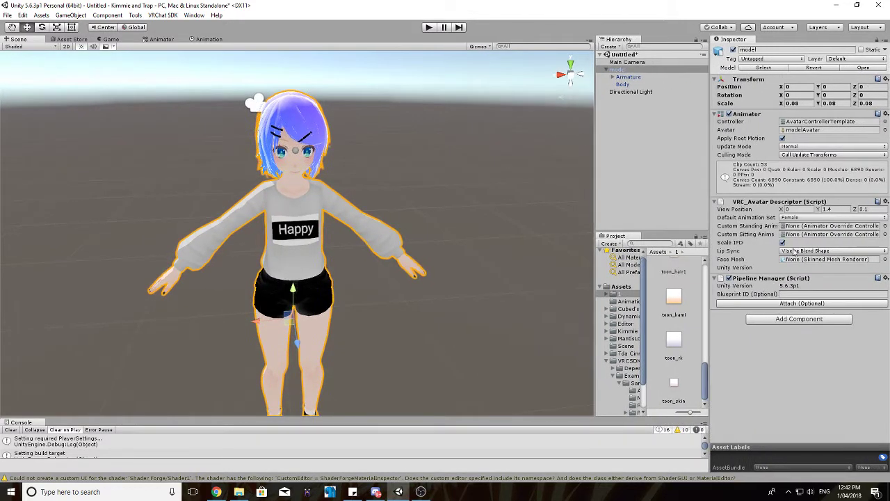
Attach the Mantis LOD Editor Online component to the Body mesh
{"action": "left_click", "coordinate": [623, 85]}
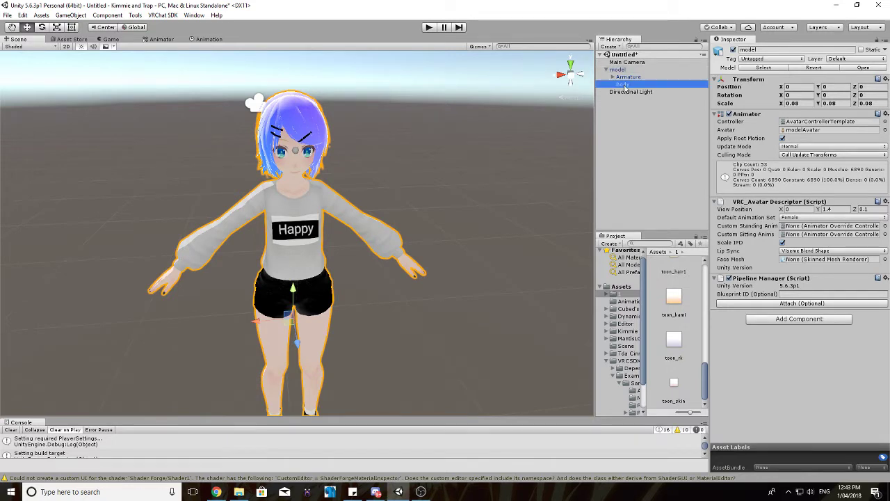
{"action": "left_click", "coordinate": [194, 16]}
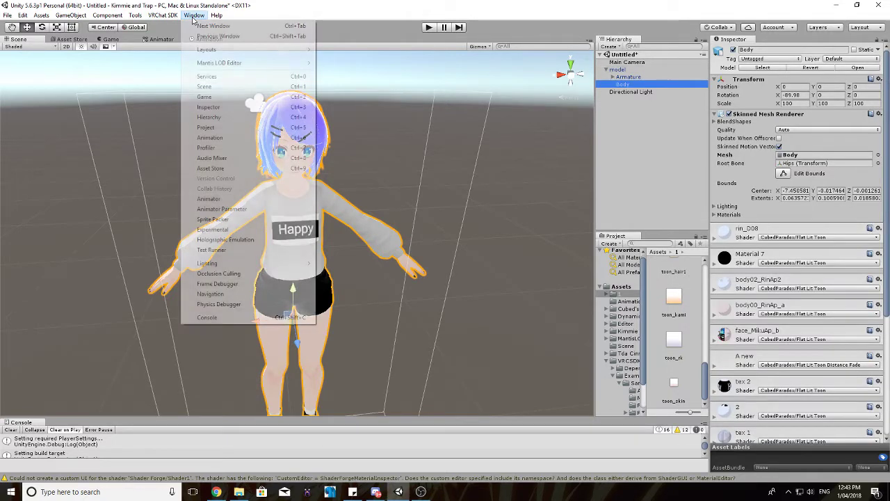
{"action": "mouse_move", "coordinate": [274, 64]}
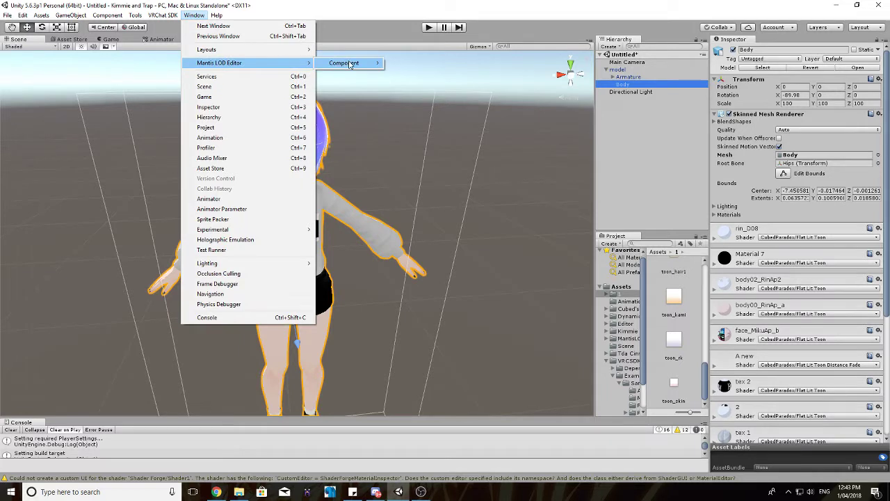
{"action": "mouse_move", "coordinate": [343, 63]}
{"action": "mouse_move", "coordinate": [409, 66]}
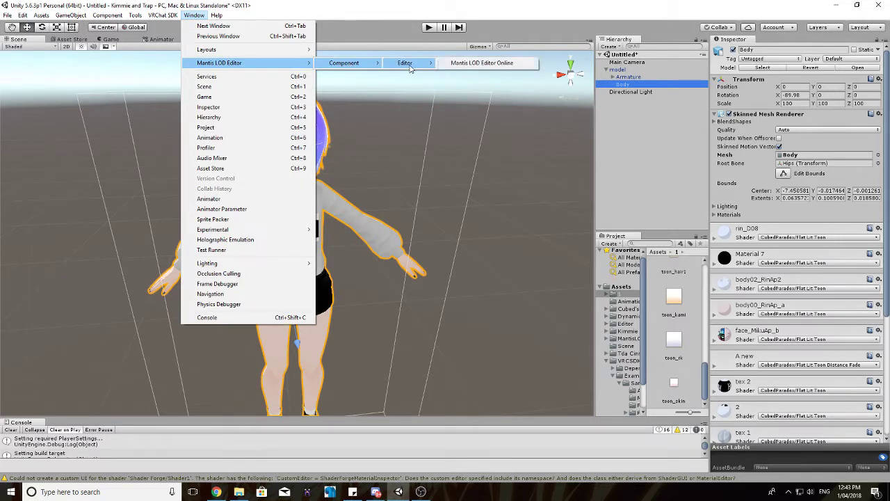
{"action": "left_click", "coordinate": [471, 67]}
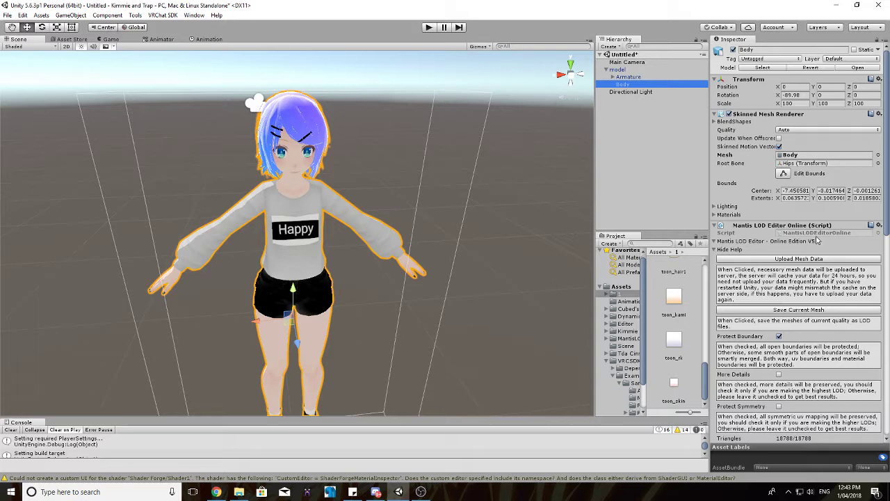
Turn on More Details and upload Body's mesh data (18788 triangles)
{"action": "left_click", "coordinate": [779, 375]}
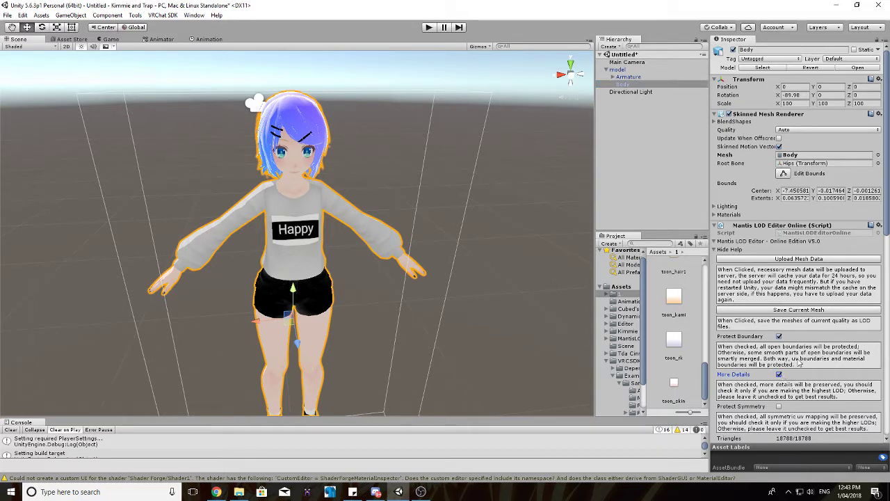
{"action": "left_click", "coordinate": [784, 261]}
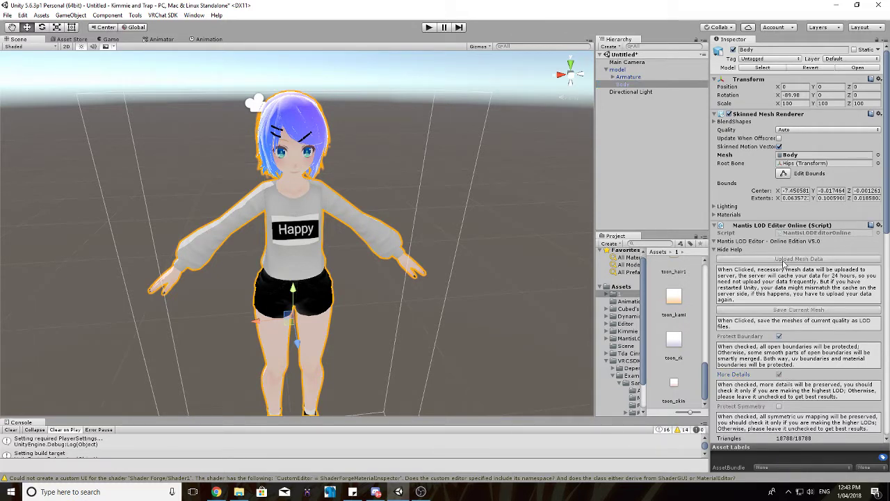
{"action": "scroll", "coordinate": [786, 278], "scroll_direction": "down", "scroll_amount": 4}
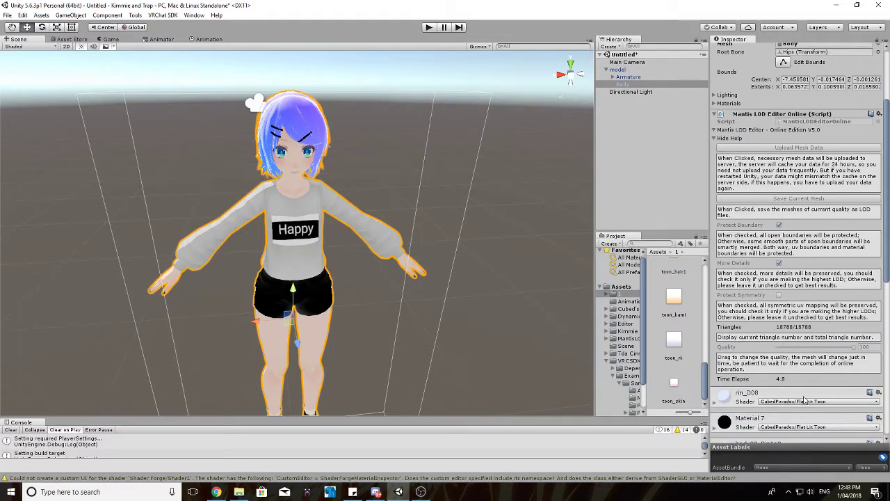
{"action": "scroll", "coordinate": [800, 376], "scroll_direction": "up", "scroll_amount": 1}
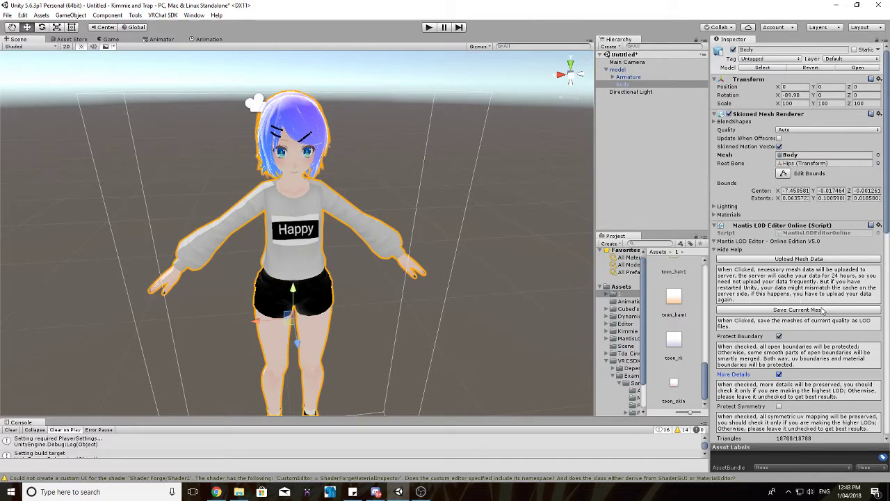
Save the simplified mesh as 'test' in Assets folder 1 and remove the Mantis LOD component
{"action": "left_click", "coordinate": [838, 310]}
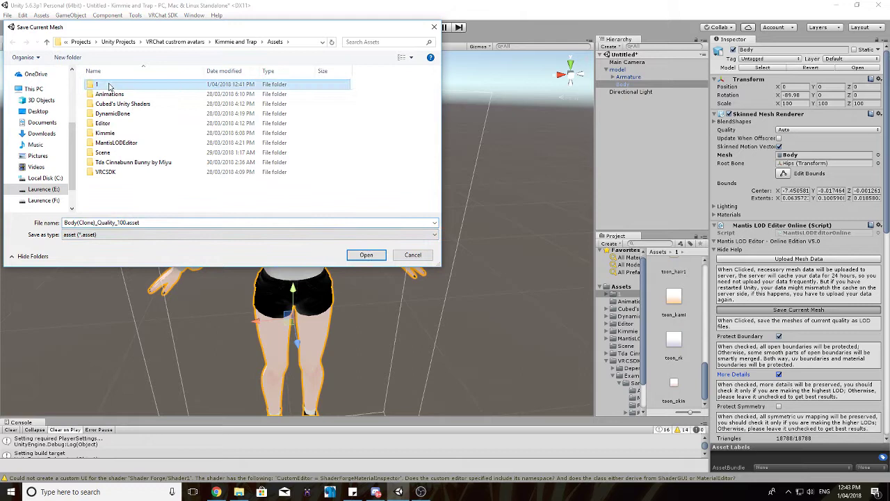
{"action": "double_click", "coordinate": [97, 84]}
{"action": "left_click", "coordinate": [113, 222]}
{"action": "left_click_drag", "start_coordinate": [123, 223], "coordinate": [41, 224]}
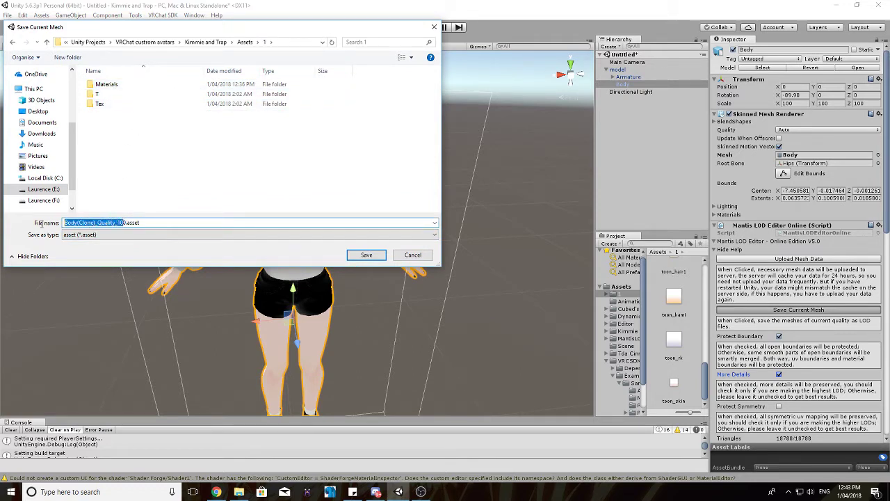
{"action": "key", "text": "BackSpace"}
{"action": "type", "text": "test"}
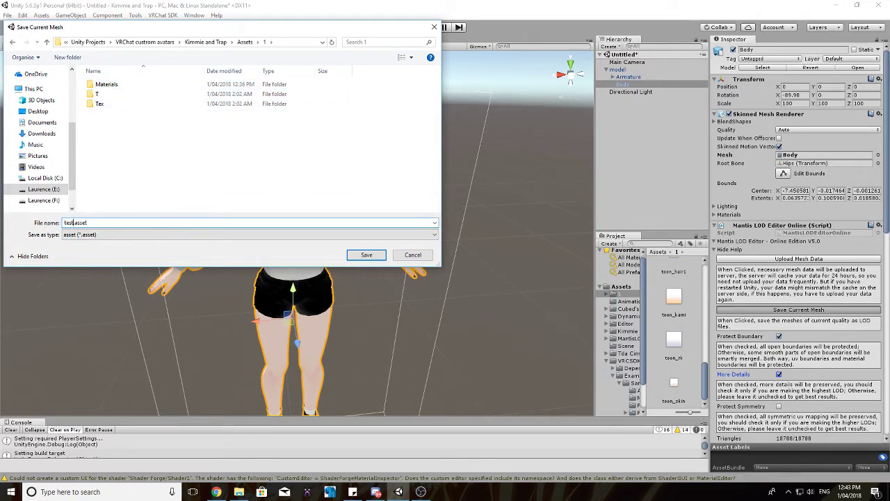
{"action": "key", "text": "Return"}
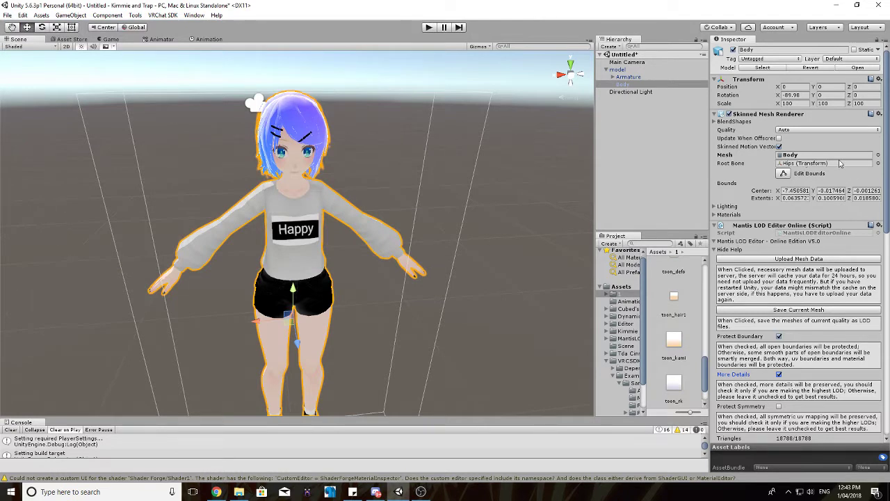
{"action": "left_click", "coordinate": [879, 226]}
{"action": "left_click", "coordinate": [847, 249]}
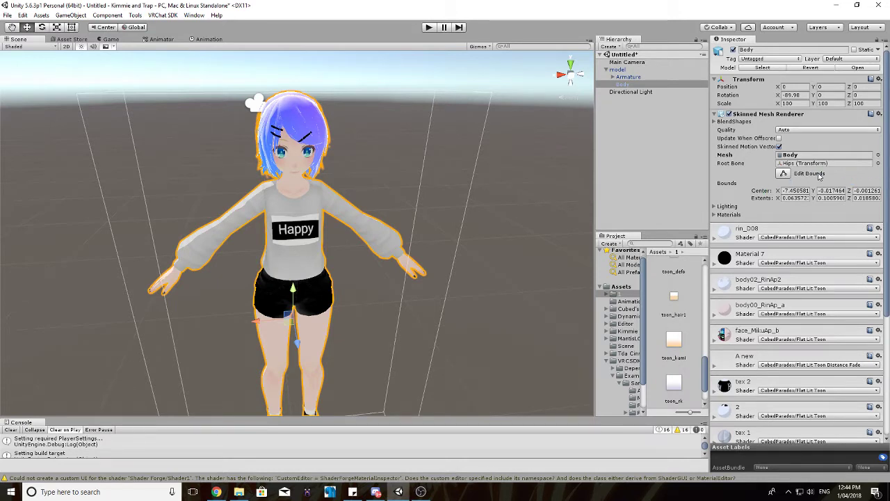
Assign the 'test' mesh to Body's Skinned Mesh Renderer, then select model
{"action": "left_click", "coordinate": [879, 156]}
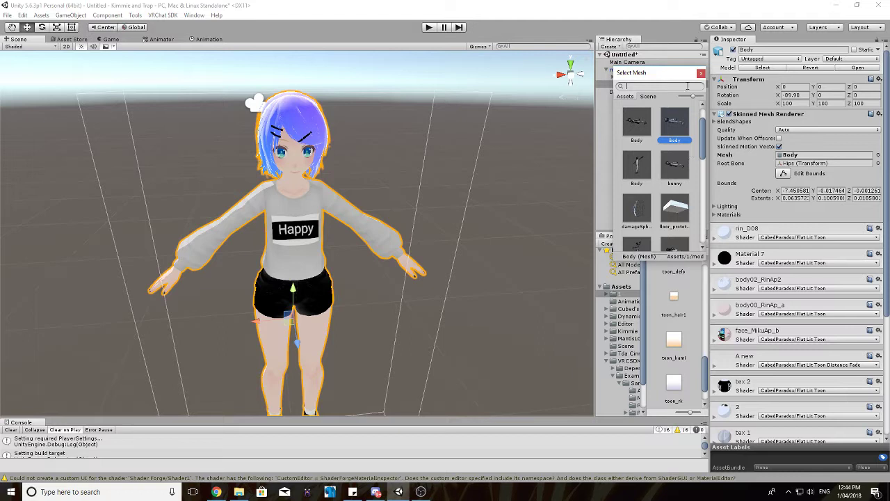
{"action": "type", "text": "test"}
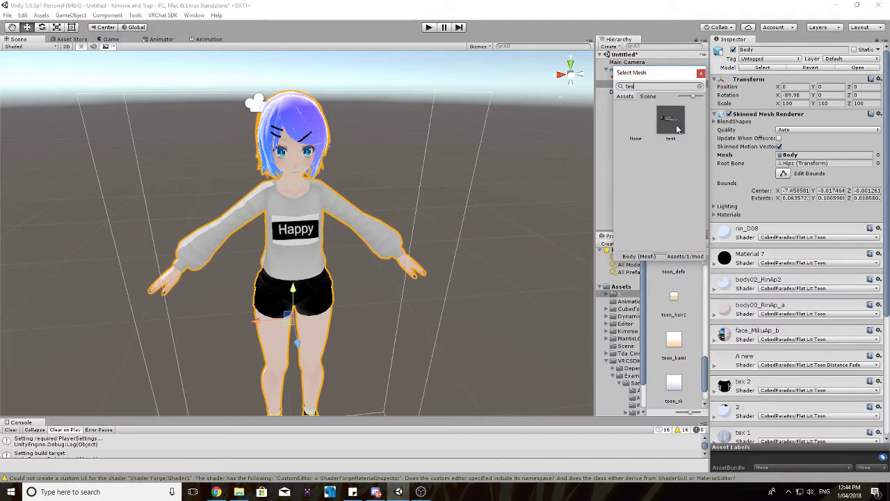
{"action": "double_click", "coordinate": [676, 129]}
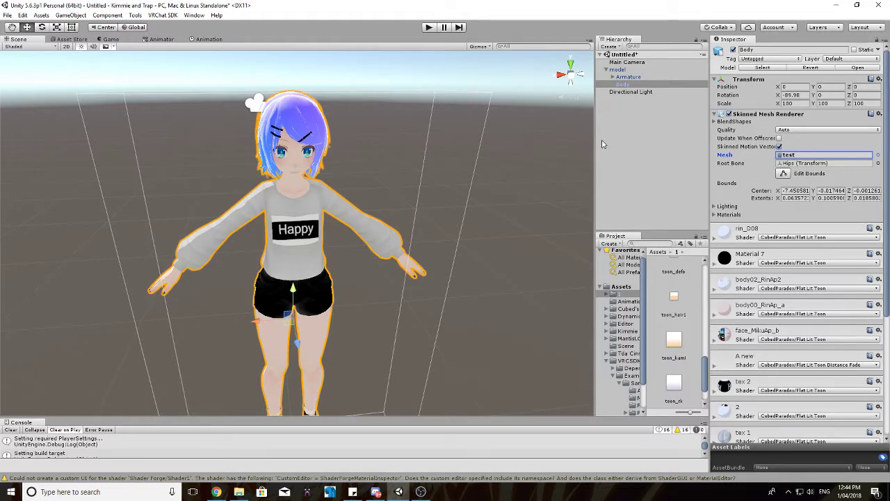
{"action": "left_click", "coordinate": [632, 71]}
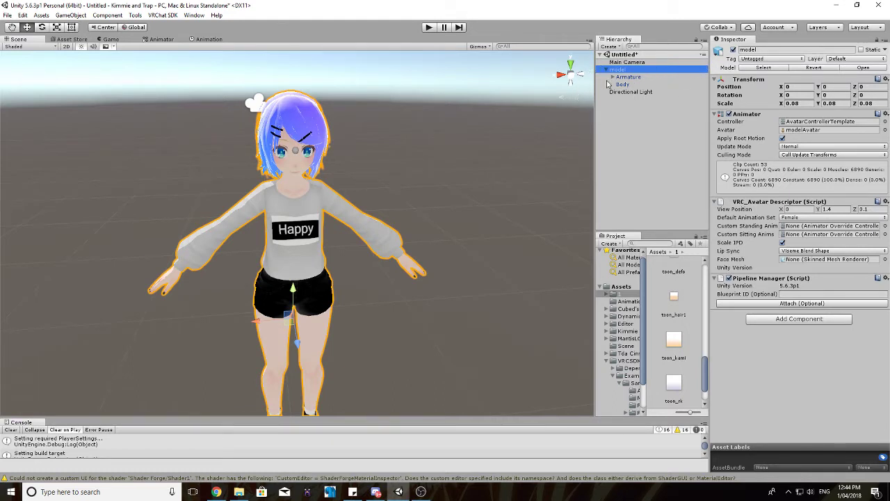
Disable model, duplicate it with Ctrl+D, and enable the copy model (1)
{"action": "left_click", "coordinate": [733, 50]}
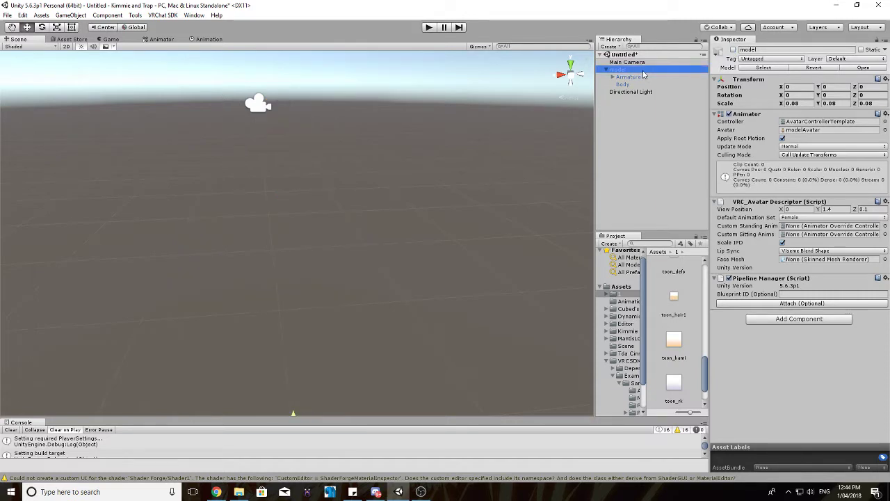
{"action": "key", "text": "ctrl+d"}
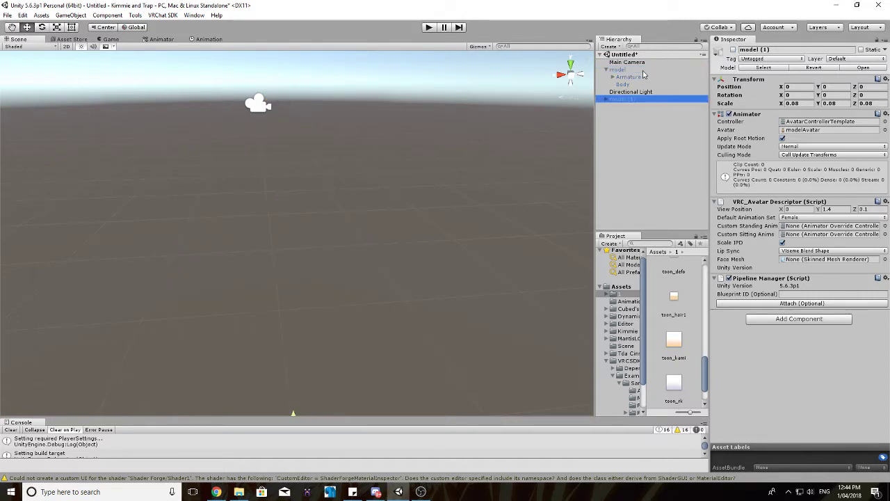
{"action": "left_click", "coordinate": [733, 50]}
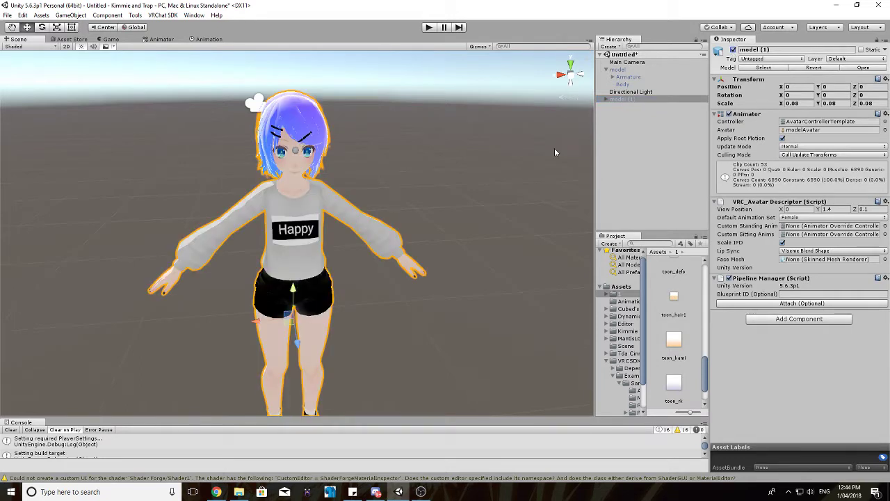
{"action": "right_click_drag", "start_coordinate": [554, 151], "coordinate": [459, 139]}
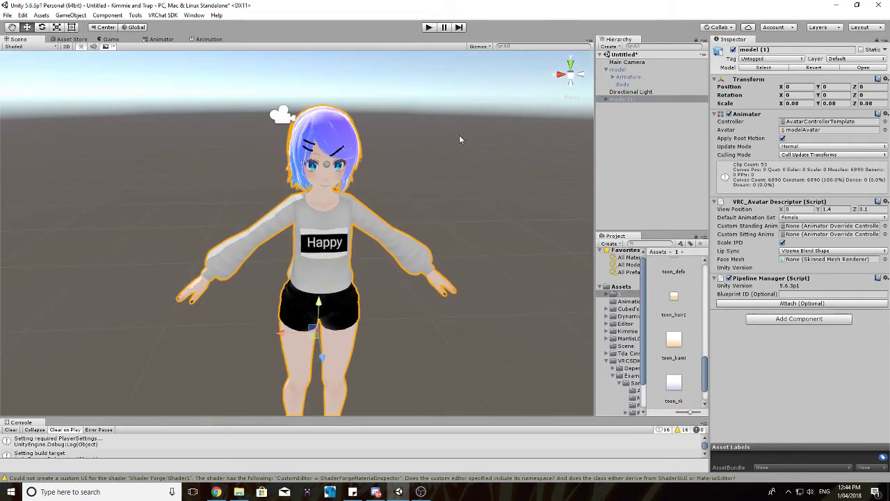
Dock the Animation window below the Scene view, keeping model (1)'s IDLE clip shown
{"action": "left_click_drag", "start_coordinate": [200, 40], "coordinate": [169, 344]}
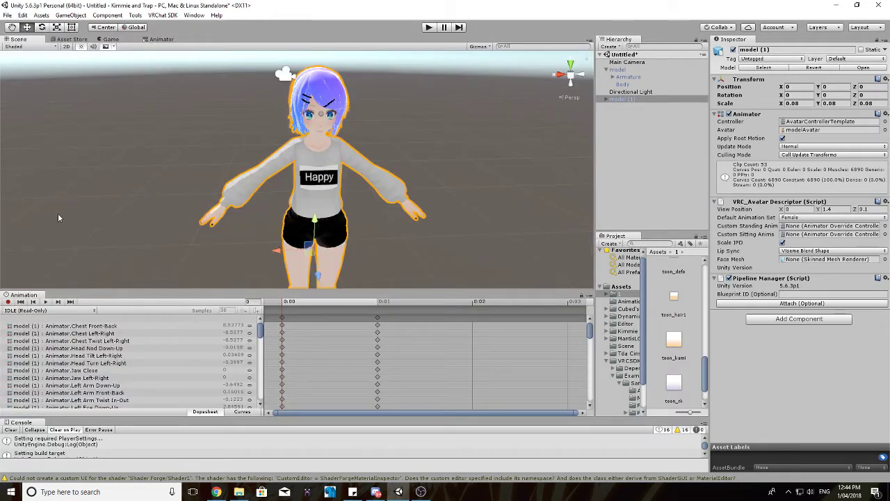
{"action": "left_click", "coordinate": [194, 16]}
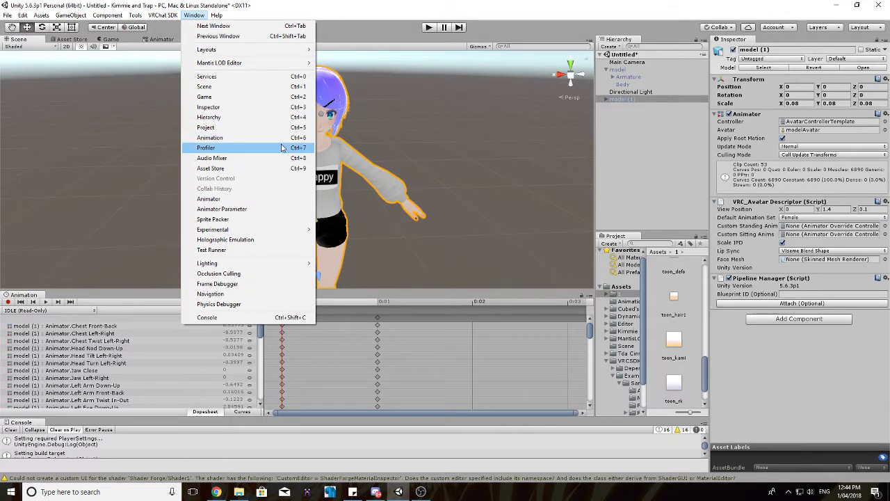
{"action": "left_click", "coordinate": [306, 137]}
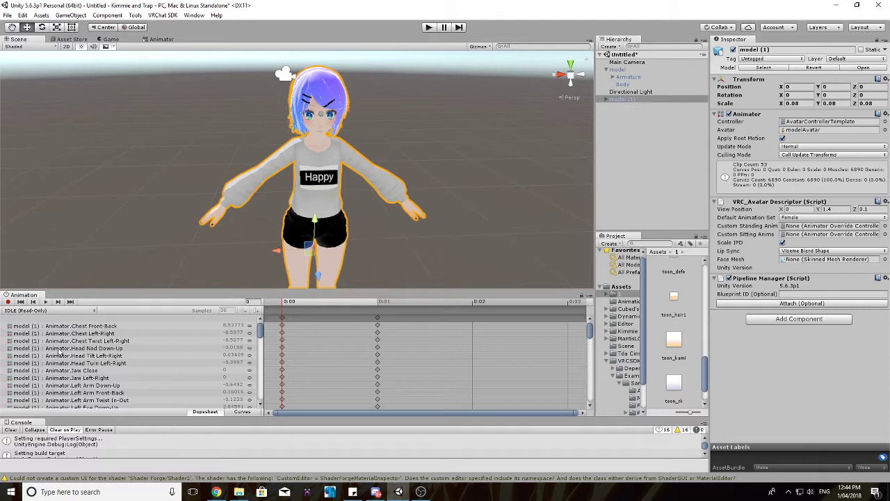
{"action": "scroll", "coordinate": [152, 341], "scroll_direction": "down", "scroll_amount": 1}
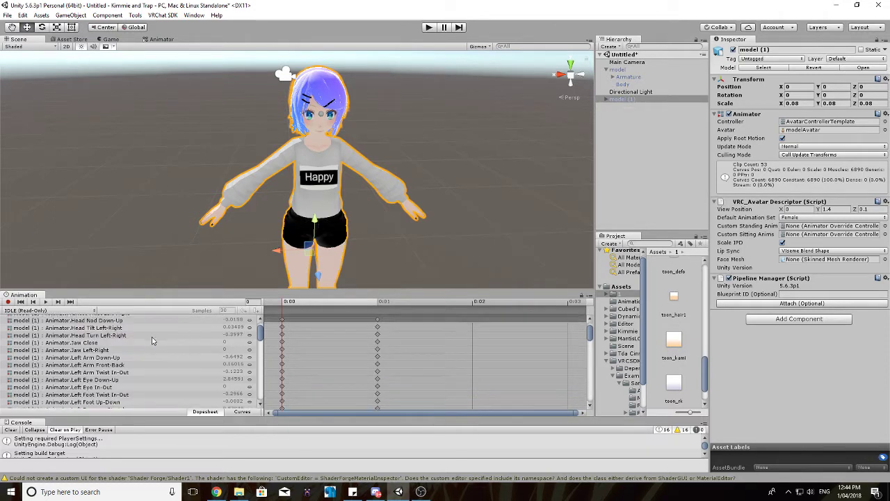
{"action": "scroll", "coordinate": [151, 341], "scroll_direction": "up", "scroll_amount": 1}
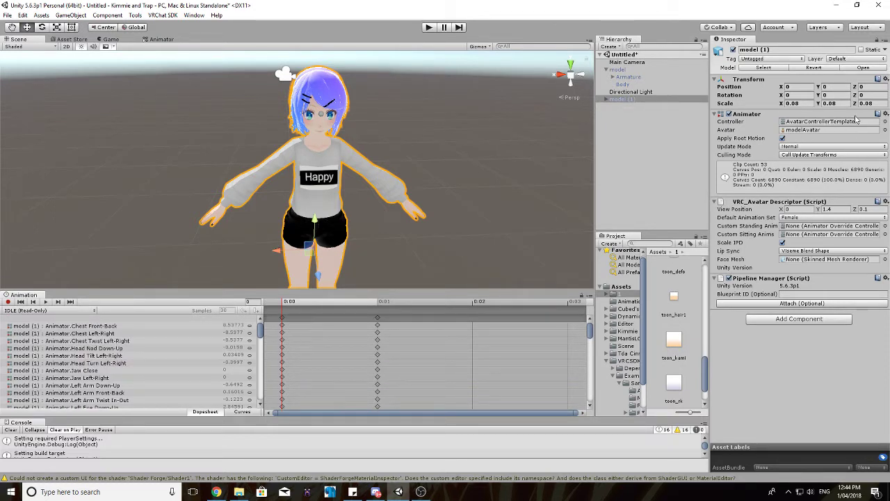
{"action": "left_click", "coordinate": [55, 311]}
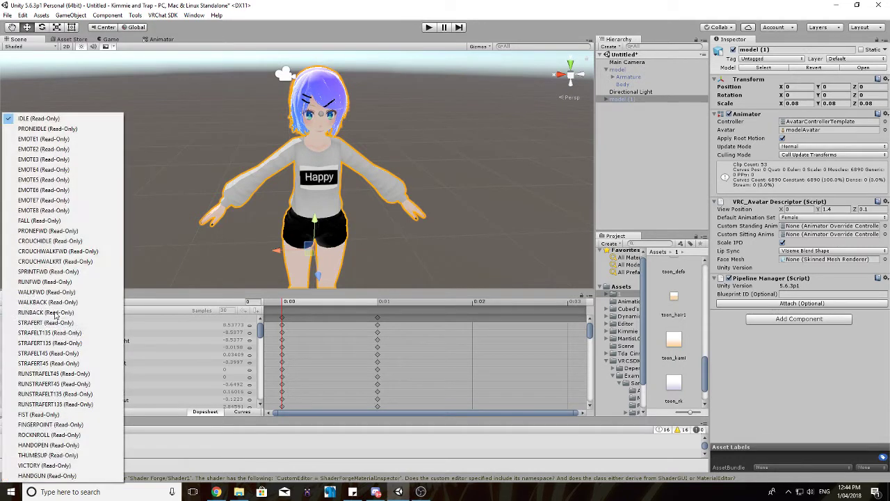
{"action": "left_click", "coordinate": [224, 294]}
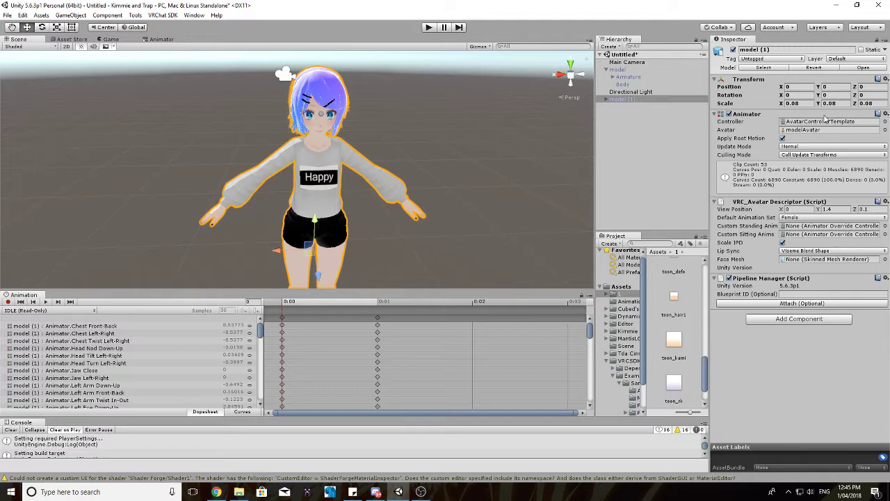
Set model (1)'s Animator Controller to None and create a new clip saved as 1.anim
{"action": "left_click", "coordinate": [886, 122]}
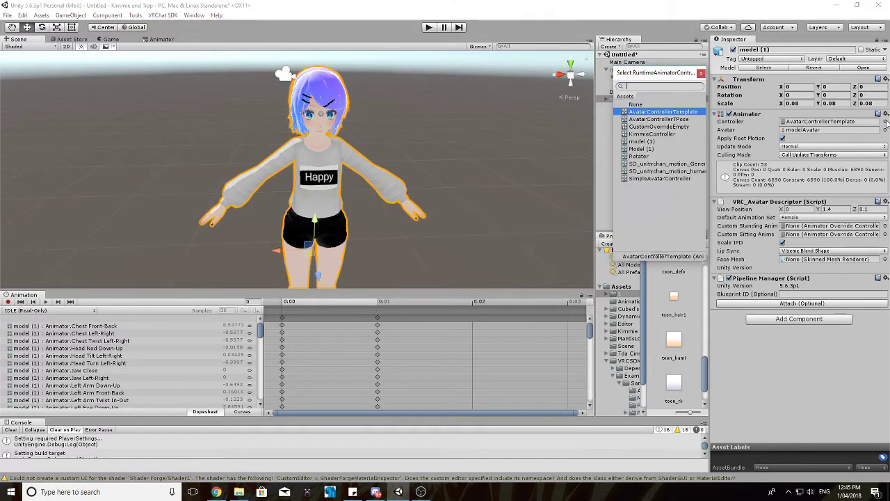
{"action": "double_click", "coordinate": [639, 105]}
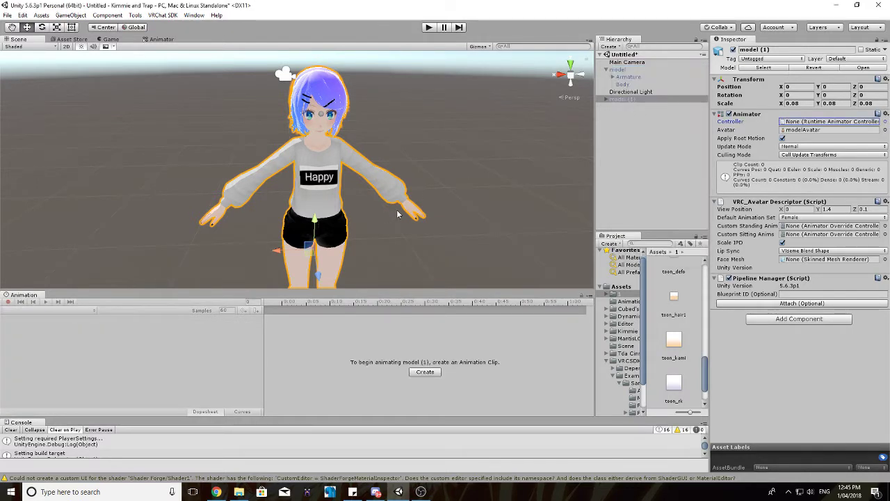
{"action": "left_click", "coordinate": [424, 375]}
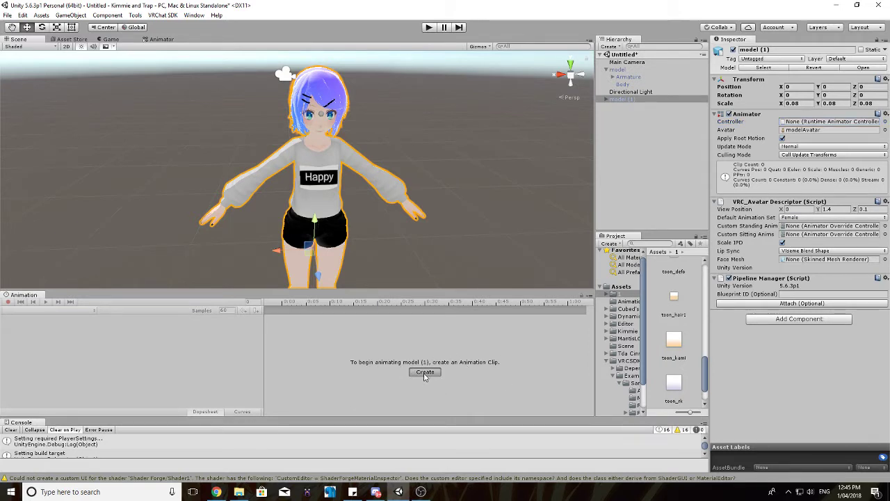
{"action": "left_click", "coordinate": [85, 221]}
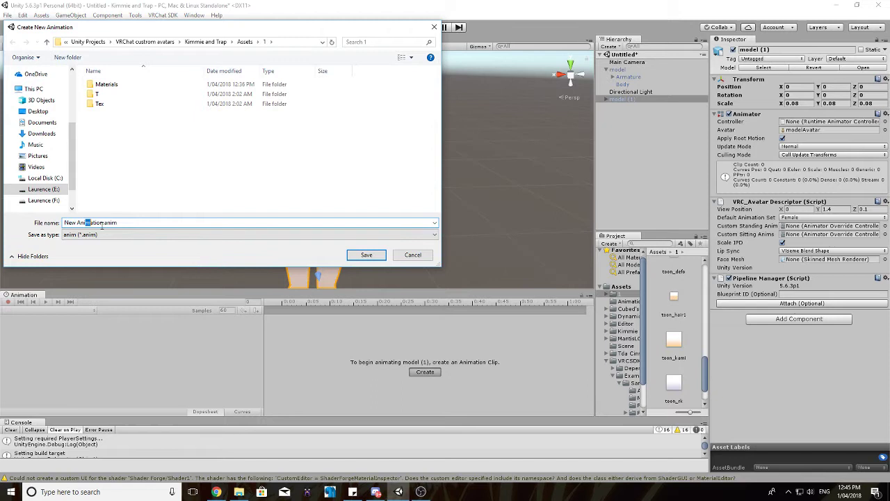
{"action": "left_click_drag", "start_coordinate": [101, 222], "coordinate": [30, 217]}
{"action": "type", "text": "n"}
{"action": "type", "text": "1"}
{"action": "left_click", "coordinate": [367, 256]}
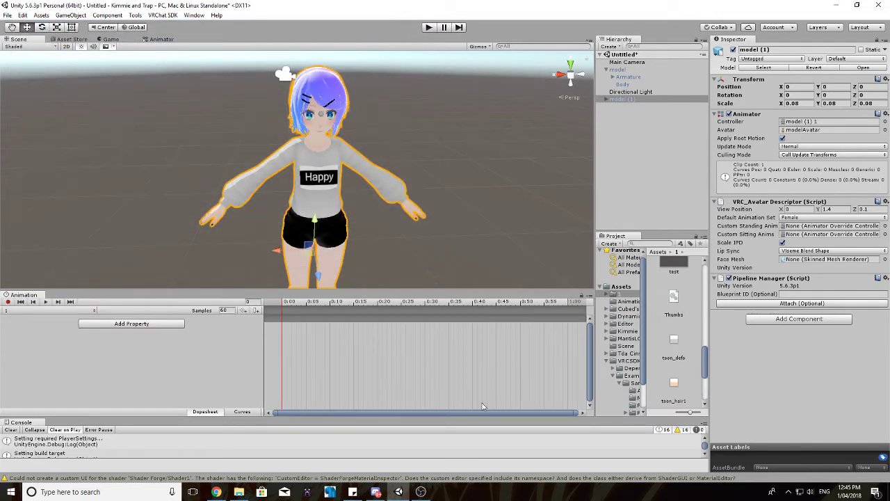
Add Body's Skinned Mesh Renderer Blend Shape.Star eye property to clip 1
{"action": "left_click", "coordinate": [123, 325]}
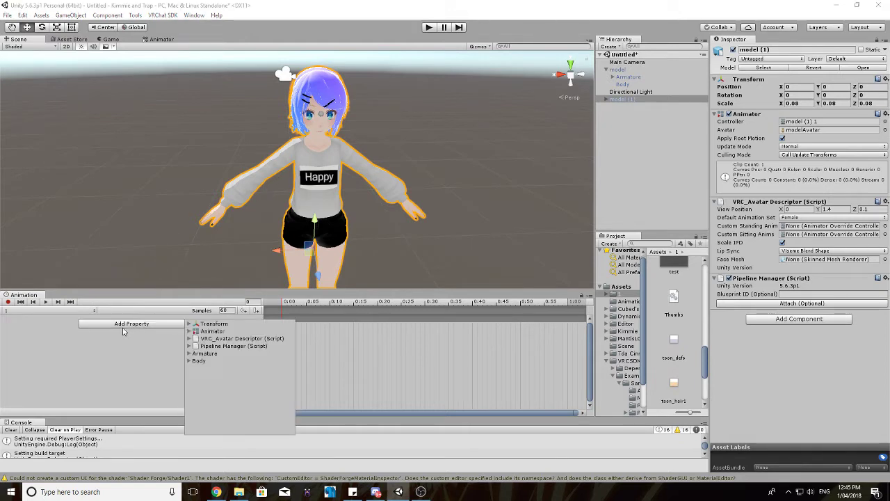
{"action": "left_click", "coordinate": [188, 362]}
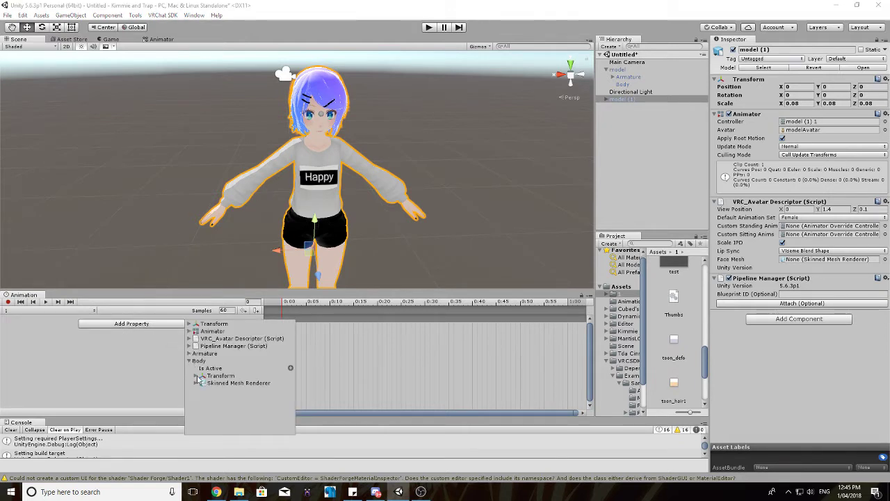
{"action": "left_click", "coordinate": [191, 385]}
{"action": "left_click", "coordinate": [195, 383]}
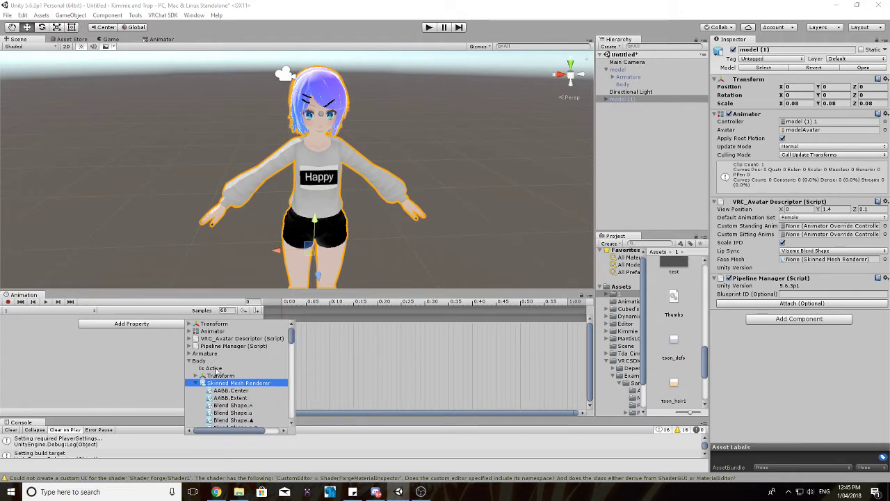
{"action": "scroll", "coordinate": [255, 362], "scroll_direction": "down", "scroll_amount": 2}
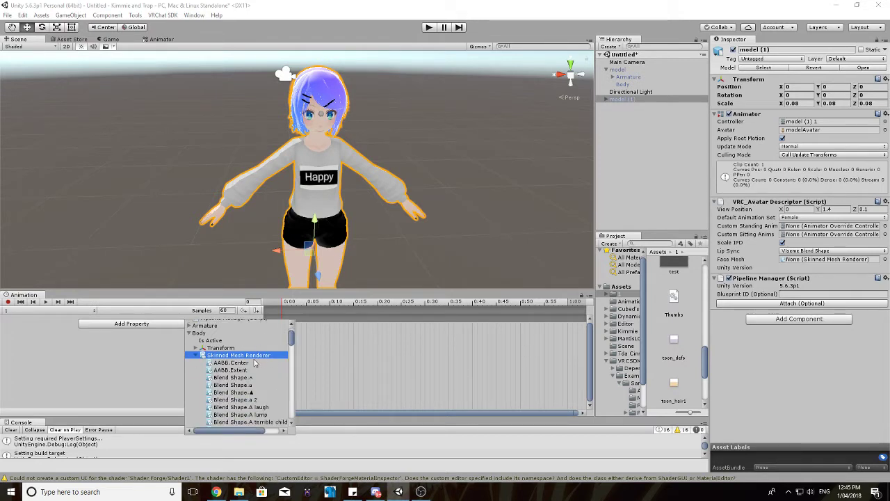
{"action": "scroll", "coordinate": [268, 366], "scroll_direction": "down", "scroll_amount": 2}
{"action": "scroll", "coordinate": [271, 374], "scroll_direction": "down", "scroll_amount": 2}
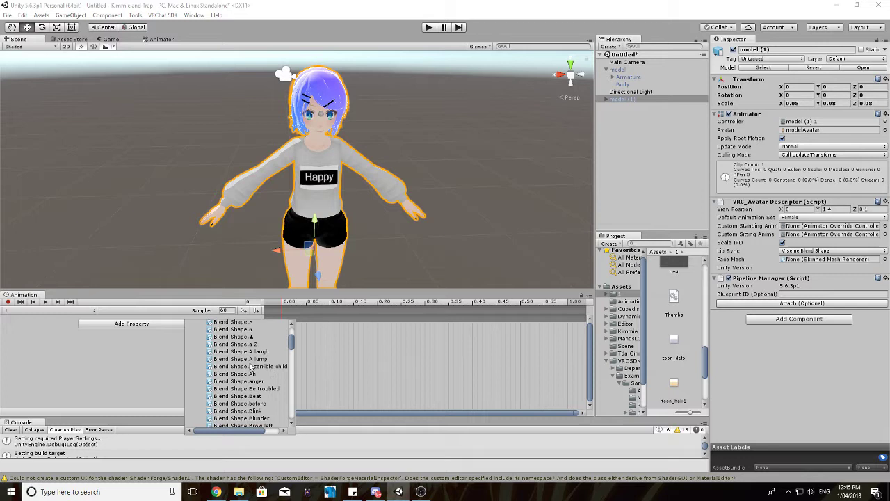
{"action": "scroll", "coordinate": [215, 350], "scroll_direction": "down", "scroll_amount": 3}
{"action": "scroll", "coordinate": [252, 376], "scroll_direction": "down", "scroll_amount": 3}
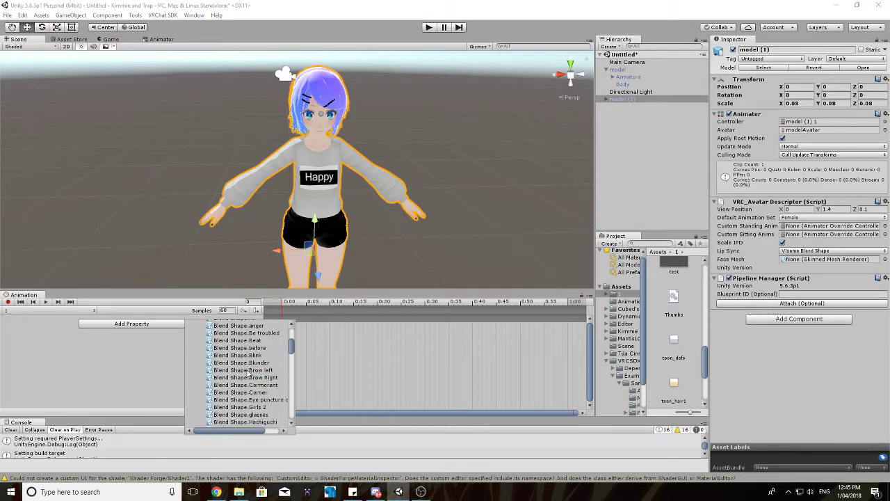
{"action": "scroll", "coordinate": [249, 374], "scroll_direction": "down", "scroll_amount": 4}
{"action": "scroll", "coordinate": [247, 373], "scroll_direction": "down", "scroll_amount": 4}
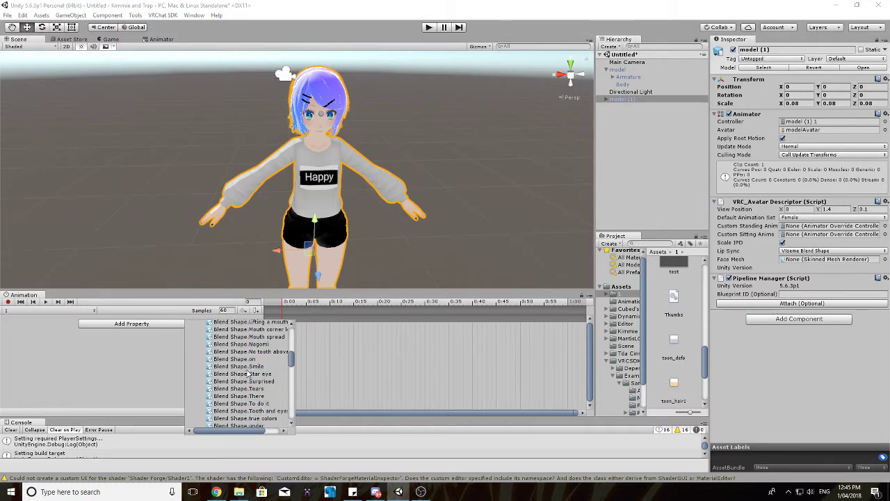
{"action": "left_click_drag", "start_coordinate": [248, 431], "coordinate": [270, 433]}
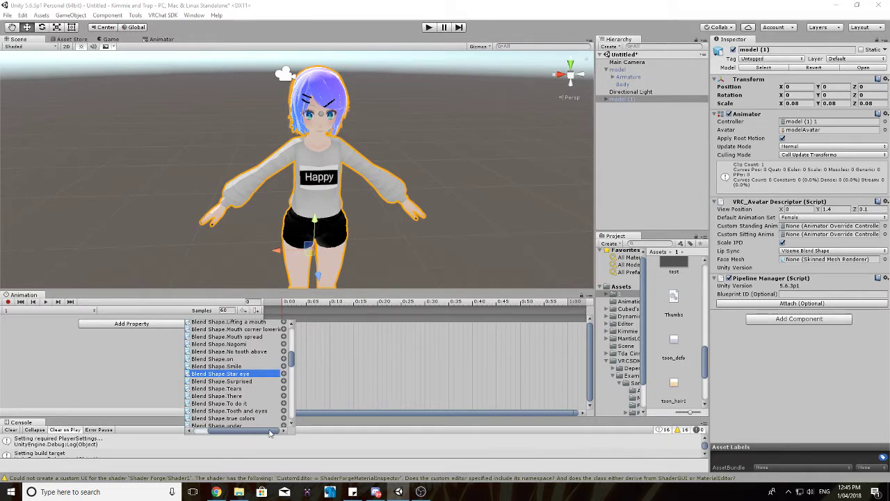
{"action": "left_click", "coordinate": [284, 375]}
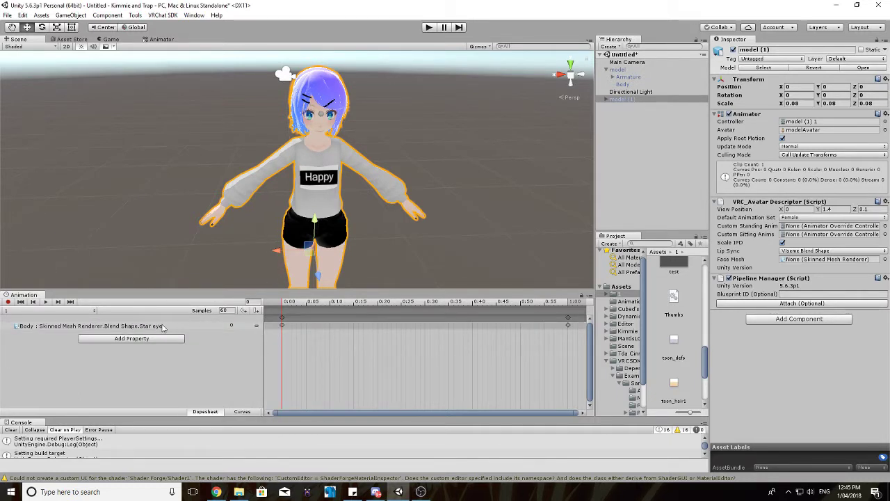
Set the Star eye value to 100 and select the keyframes at the clip's end
{"action": "left_click", "coordinate": [236, 325]}
{"action": "scroll", "coordinate": [312, 149], "scroll_direction": "up", "scroll_amount": 2}
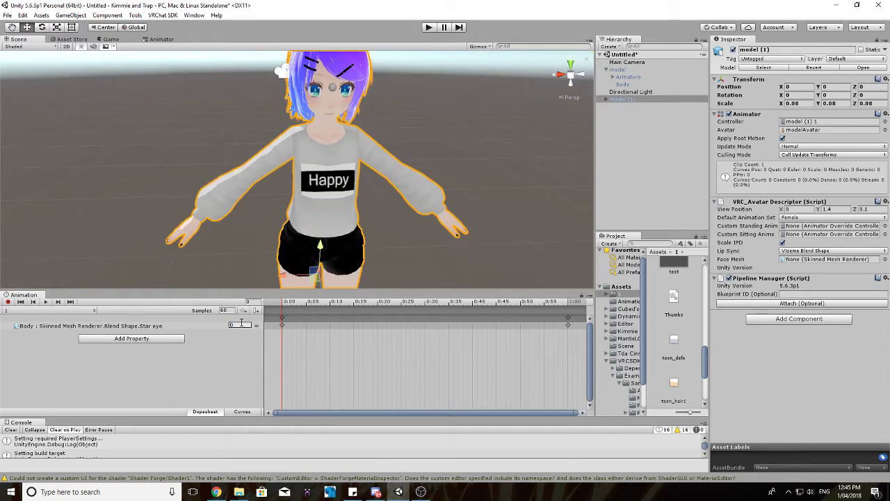
{"action": "type", "text": "10"}
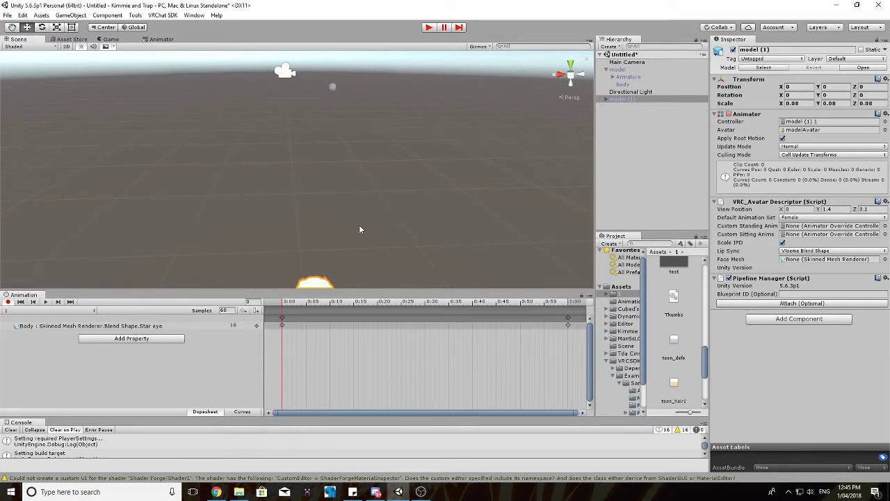
{"action": "key", "text": "Return"}
{"action": "scroll", "coordinate": [310, 194], "scroll_direction": "up", "scroll_amount": 3}
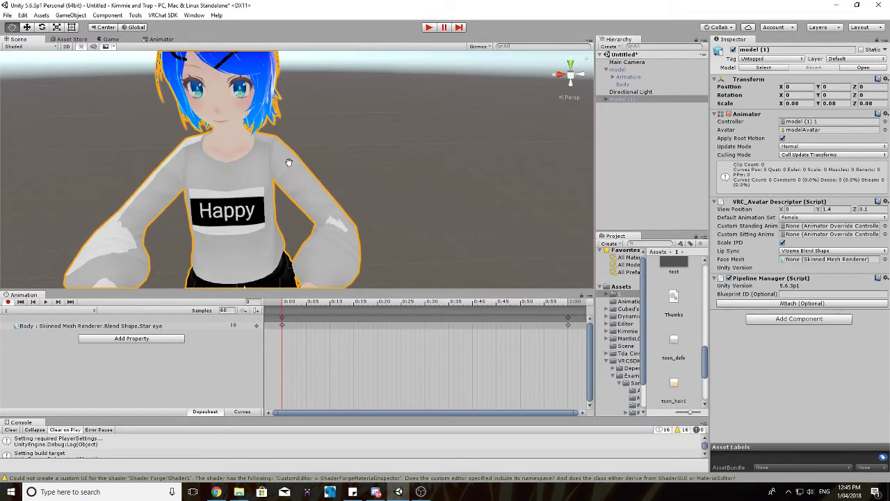
{"action": "left_click_drag", "start_coordinate": [289, 163], "coordinate": [321, 161], "text": "alt"}
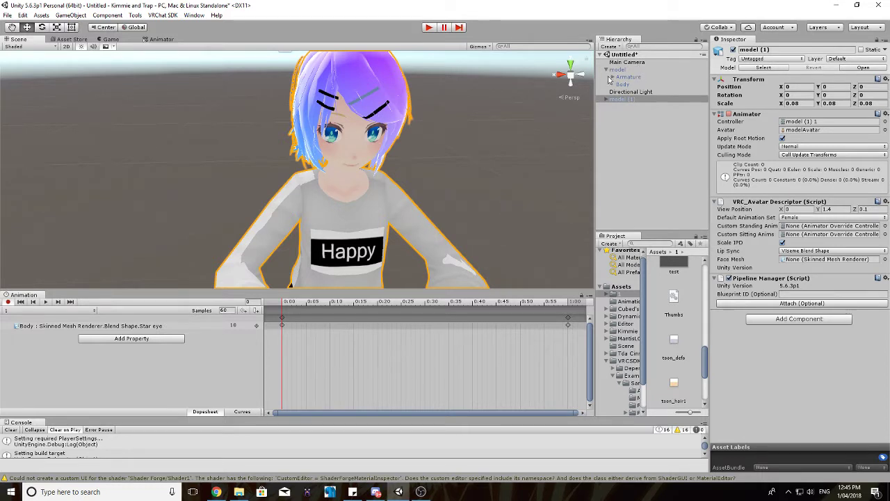
{"action": "left_click", "coordinate": [243, 326]}
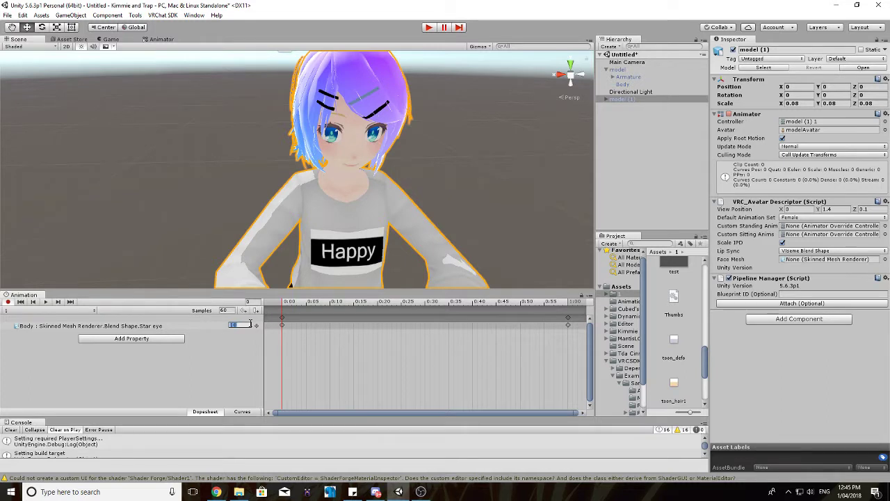
{"action": "type", "text": "100"}
{"action": "left_click", "coordinate": [568, 318]}
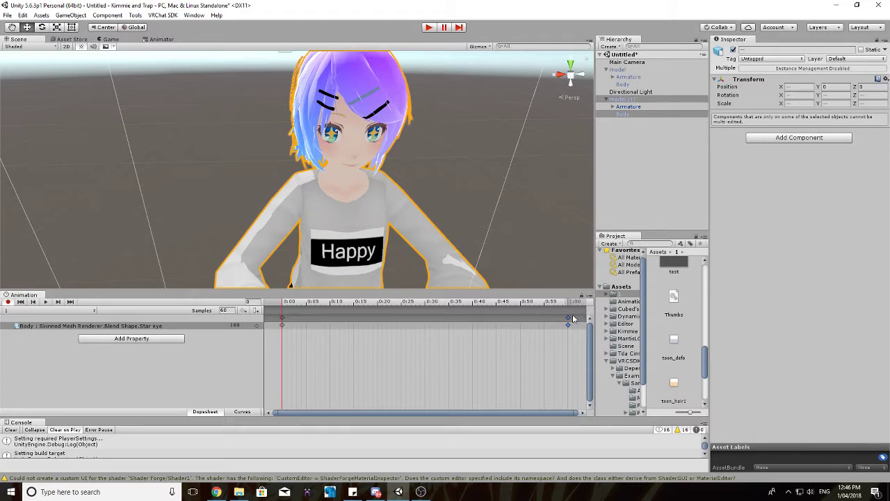
Delete the end keyframes and add Body's Blend Shape.Surprised property to the clip
{"action": "key", "text": "Delete"}
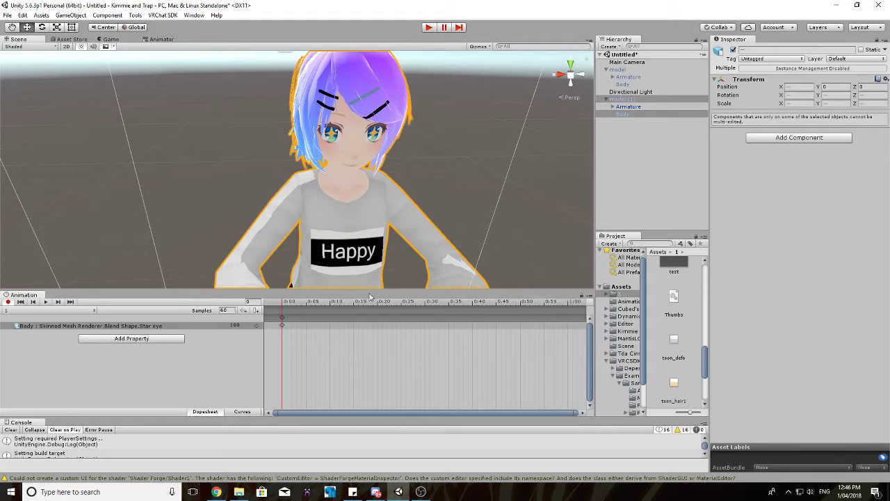
{"action": "left_click", "coordinate": [282, 325]}
{"action": "left_click", "coordinate": [143, 338]}
{"action": "left_click", "coordinate": [189, 376]}
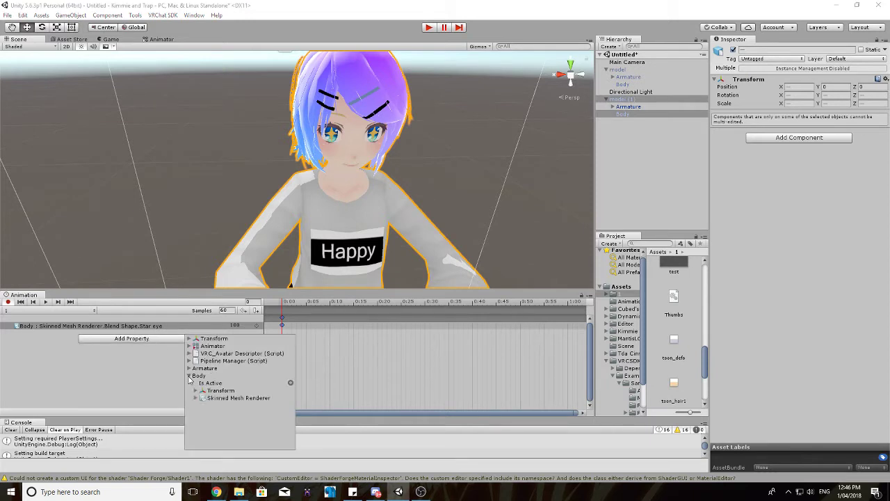
{"action": "left_click", "coordinate": [197, 398]}
{"action": "scroll", "coordinate": [259, 395], "scroll_direction": "down", "scroll_amount": 3}
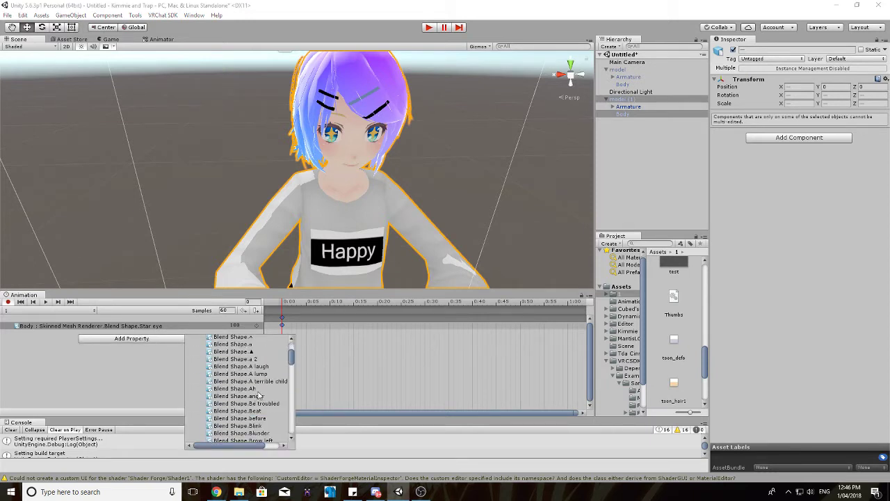
{"action": "scroll", "coordinate": [259, 395], "scroll_direction": "down", "scroll_amount": 3}
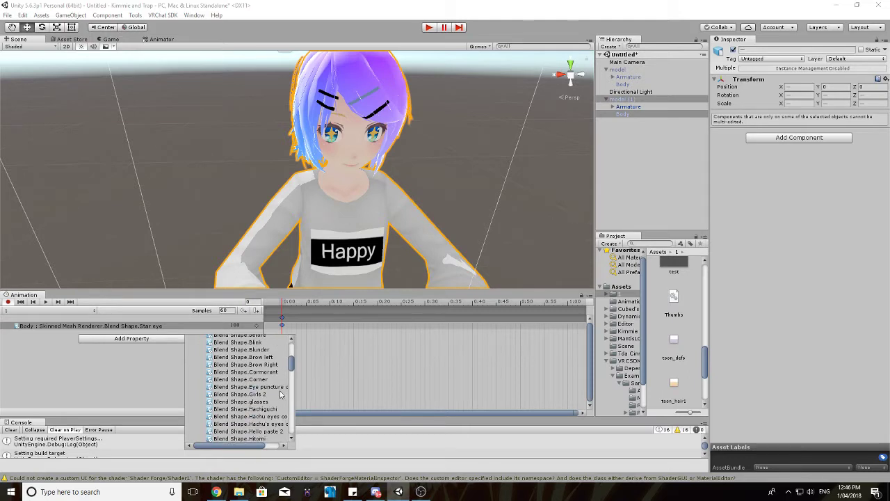
{"action": "scroll", "coordinate": [280, 394], "scroll_direction": "down", "scroll_amount": 3}
{"action": "scroll", "coordinate": [273, 417], "scroll_direction": "down", "scroll_amount": 3}
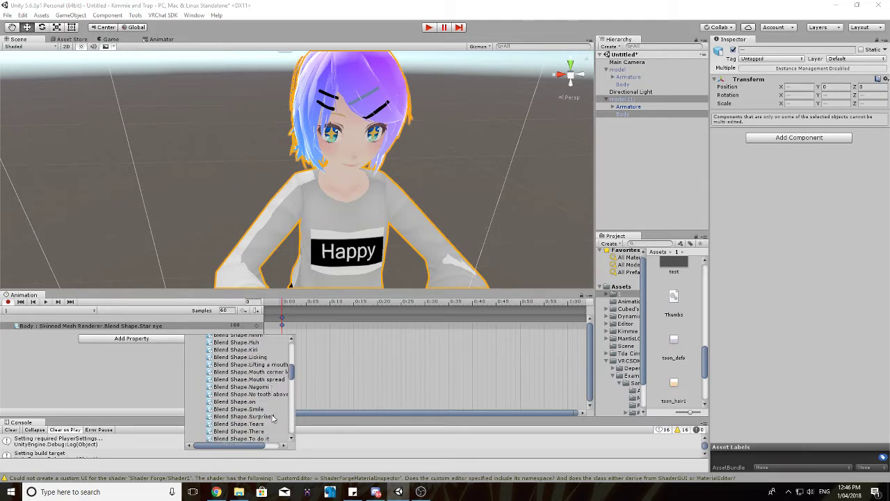
{"action": "left_click", "coordinate": [271, 417]}
{"action": "left_click_drag", "start_coordinate": [248, 446], "coordinate": [284, 442]}
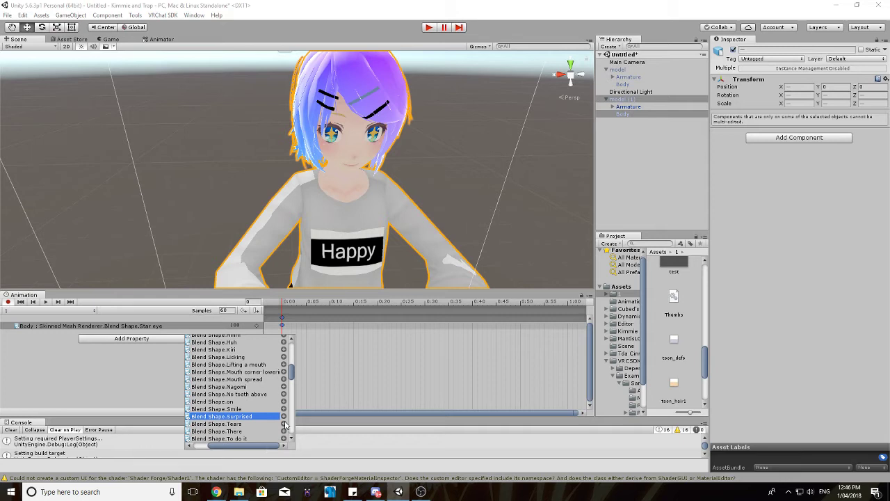
{"action": "left_click", "coordinate": [283, 417]}
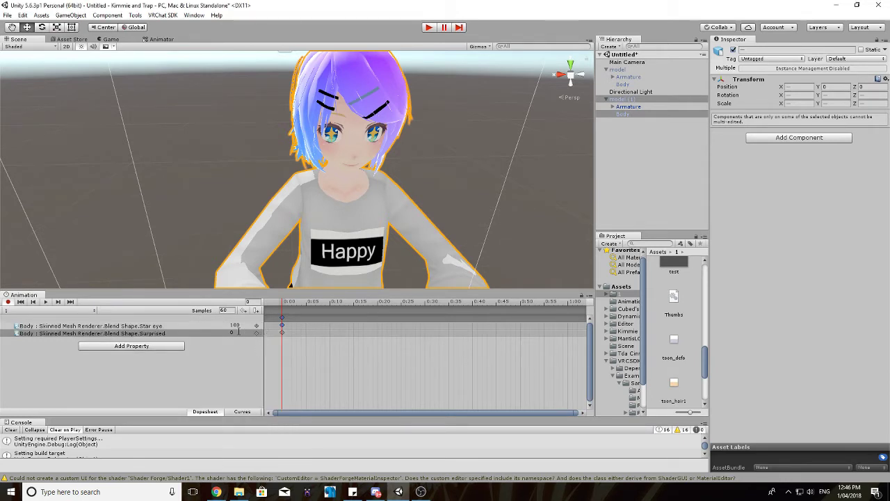
Drag the Surprised blend shape value up to 24.15
{"action": "left_click_drag", "start_coordinate": [230, 336], "coordinate": [621, 255]}
{"action": "left_click", "coordinate": [229, 362]}
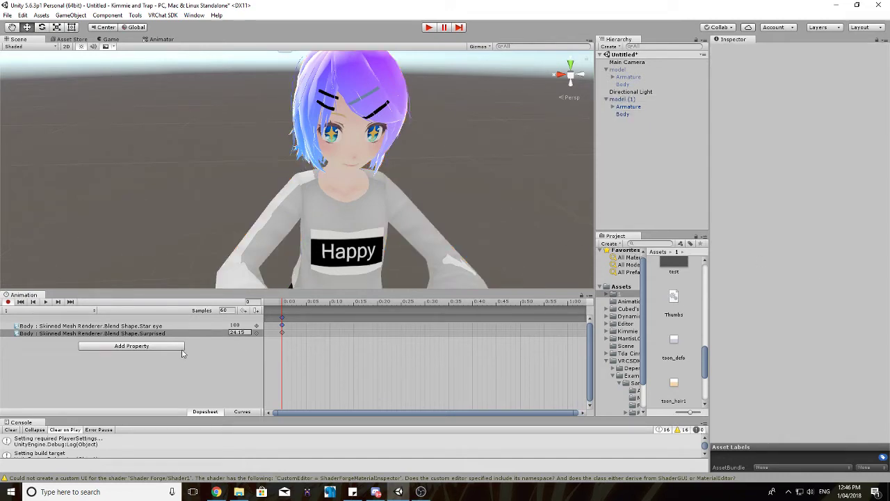
{"action": "left_click", "coordinate": [153, 347]}
Add Body's Blend Shape.Licking to the clip and drag its value up to 117.87
{"action": "left_click", "coordinate": [199, 384]}
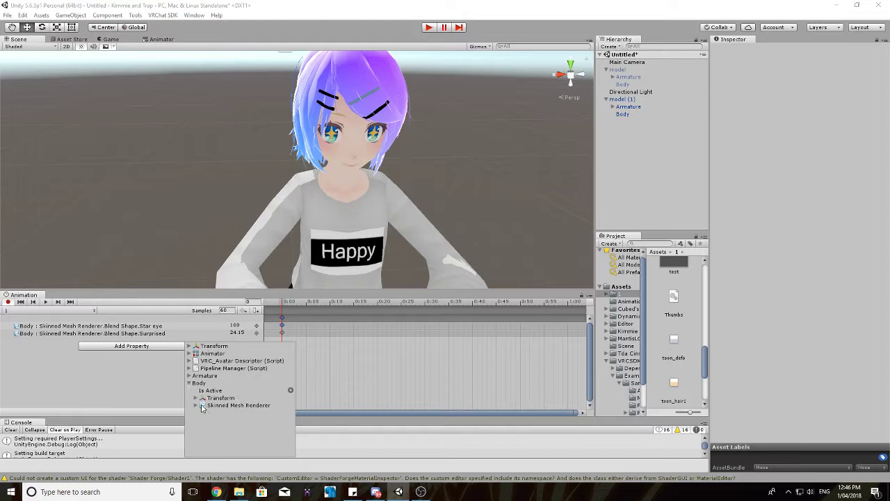
{"action": "left_click", "coordinate": [196, 406]}
{"action": "scroll", "coordinate": [264, 393], "scroll_direction": "down", "scroll_amount": 8}
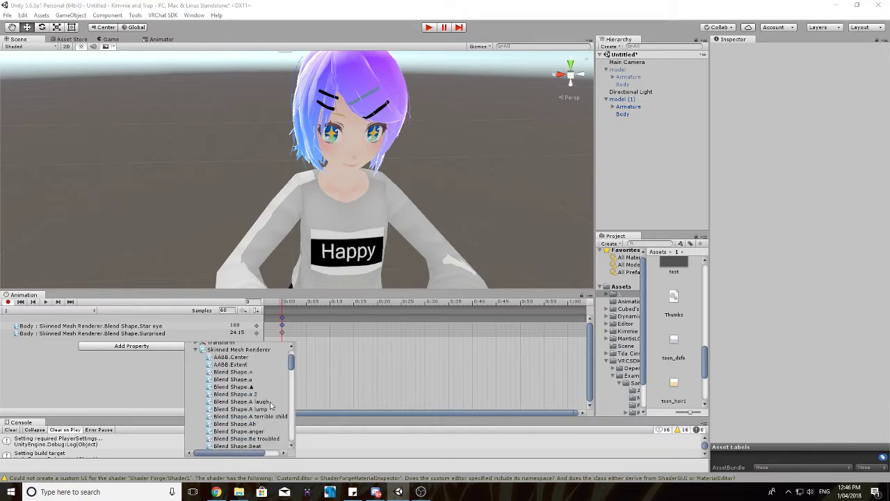
{"action": "scroll", "coordinate": [268, 397], "scroll_direction": "down", "scroll_amount": 10}
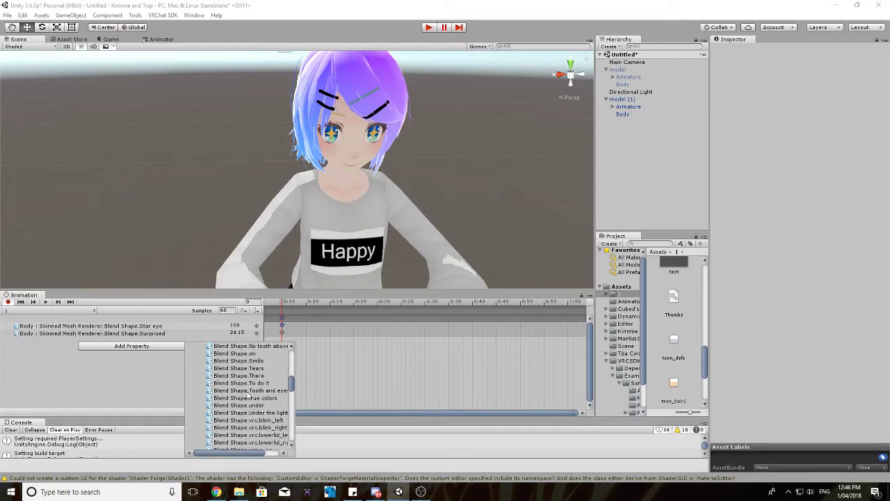
{"action": "scroll", "coordinate": [247, 394], "scroll_direction": "up", "scroll_amount": 1}
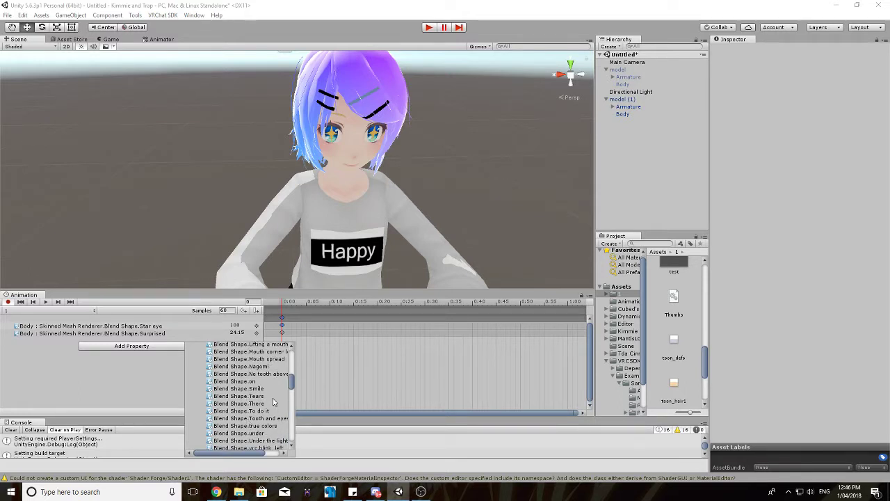
{"action": "scroll", "coordinate": [275, 402], "scroll_direction": "up", "scroll_amount": 1}
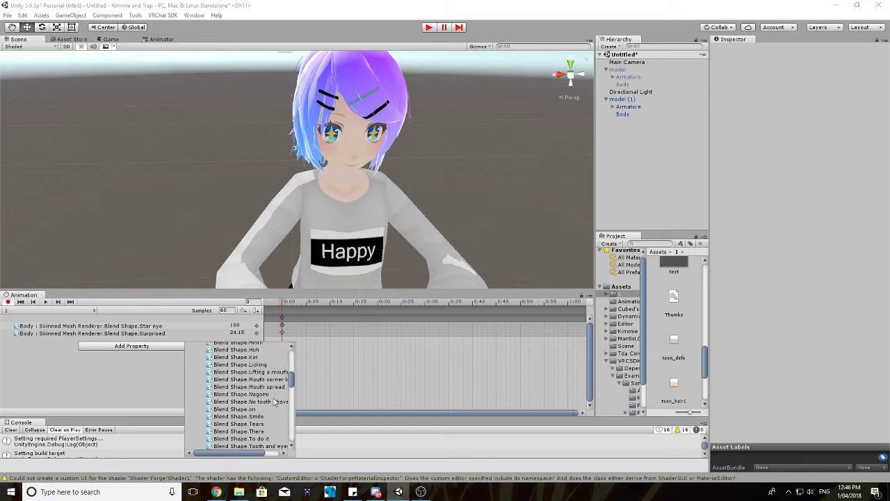
{"action": "left_click", "coordinate": [258, 364]}
{"action": "left_click_drag", "start_coordinate": [249, 453], "coordinate": [284, 452]}
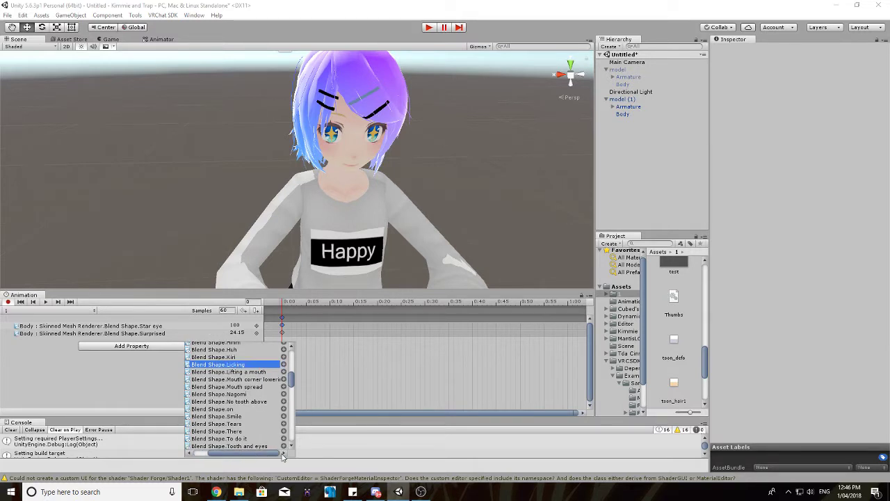
{"action": "left_click", "coordinate": [283, 366]}
{"action": "left_click_drag", "start_coordinate": [224, 329], "coordinate": [256, 209]}
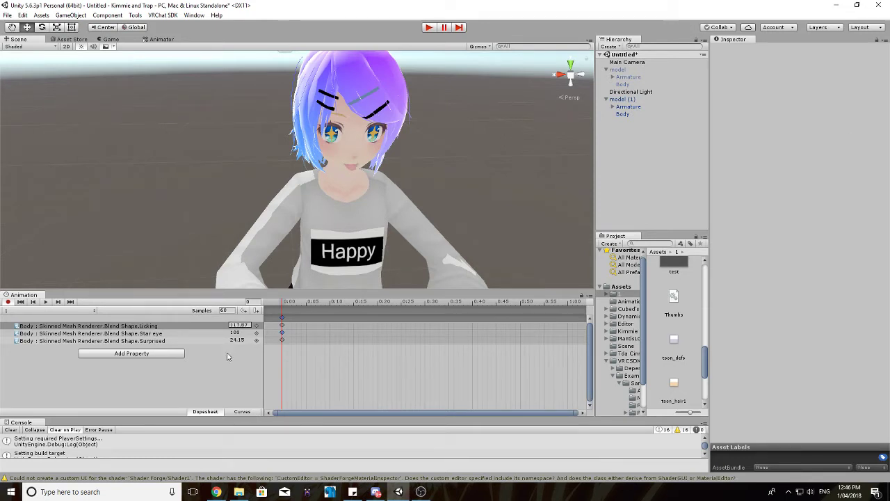
Paste the three blend-shape keyframes at frame 1, stop recording, and dock the Animation window above
{"action": "left_click", "coordinate": [285, 323]}
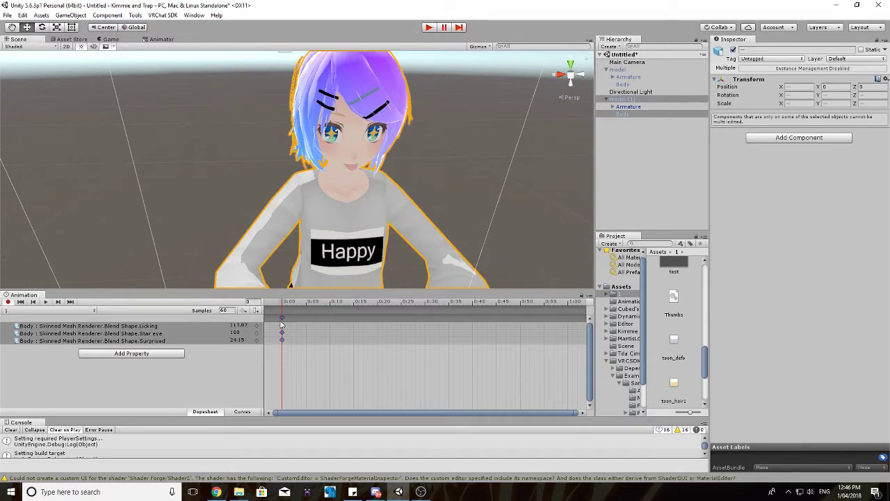
{"action": "left_click", "coordinate": [288, 305]}
{"action": "key", "text": "ctrl+v"}
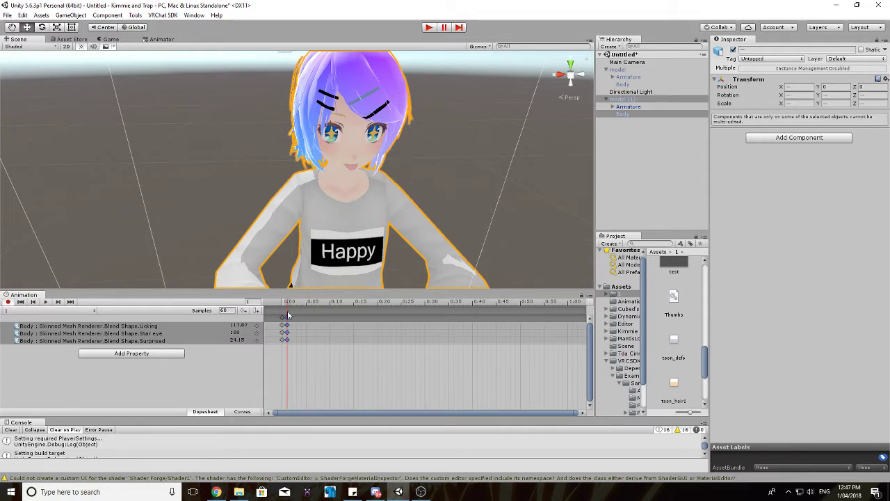
{"action": "left_click", "coordinate": [8, 302]}
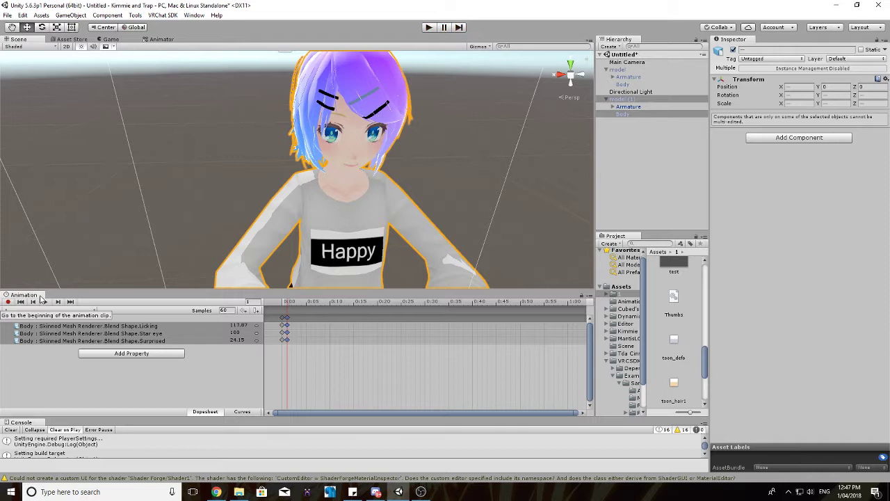
{"action": "left_click_drag", "start_coordinate": [23, 295], "coordinate": [209, 39]}
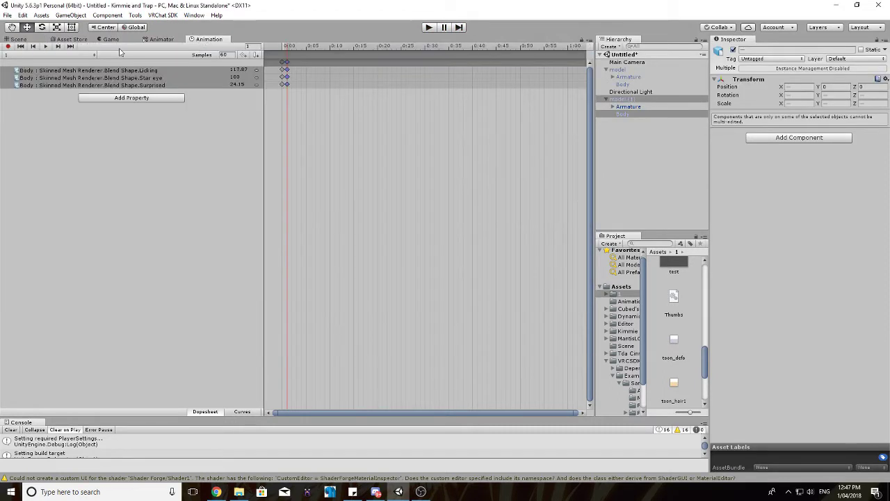
Disable the duplicate avatar model (1) and re-enable the original model
{"action": "left_click", "coordinate": [19, 39]}
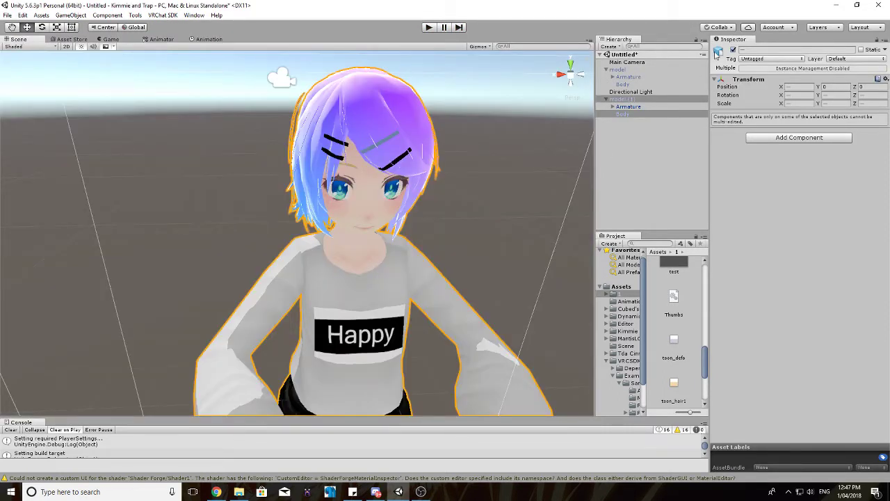
{"action": "left_click", "coordinate": [645, 99]}
{"action": "left_click", "coordinate": [733, 46]}
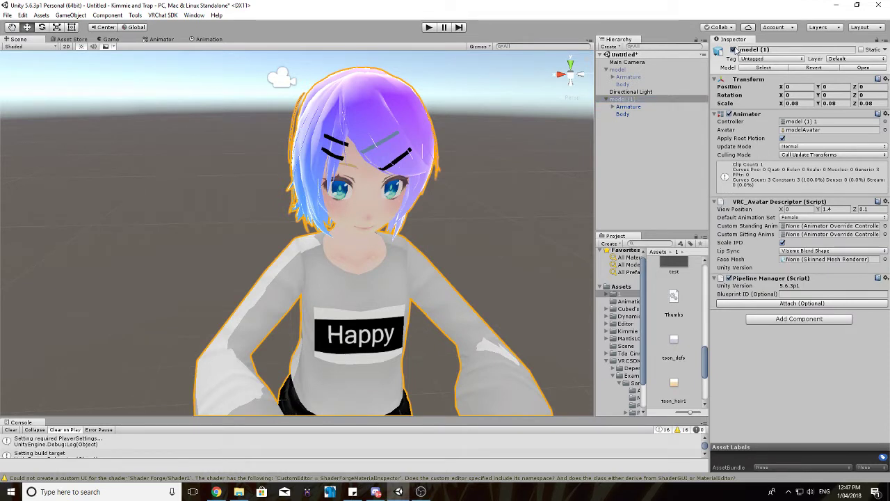
{"action": "left_click", "coordinate": [732, 50]}
{"action": "left_click", "coordinate": [618, 69]}
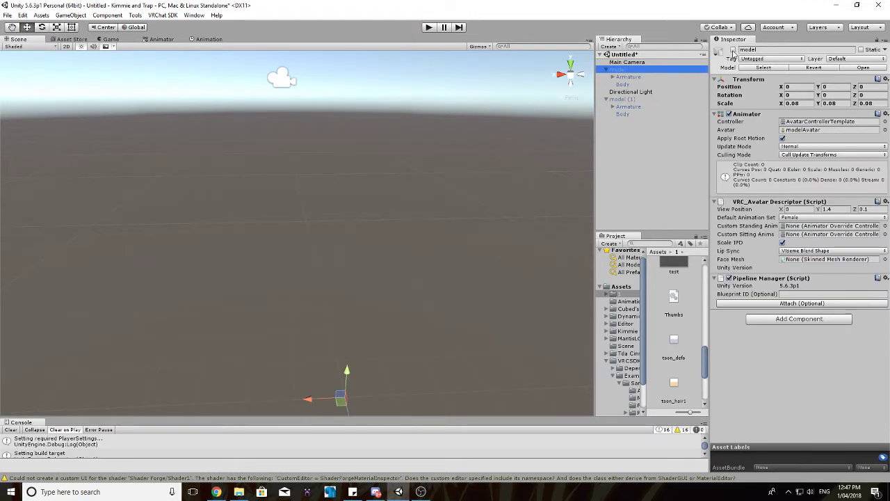
{"action": "left_click", "coordinate": [739, 54]}
{"action": "left_click", "coordinate": [733, 51]}
Duplicate CustomOverrideEmpty from VRCSDK/Examples/Sample Assets/Animation and move the copy into Assets folder 1
{"action": "scroll", "coordinate": [617, 298], "scroll_direction": "down", "scroll_amount": 2}
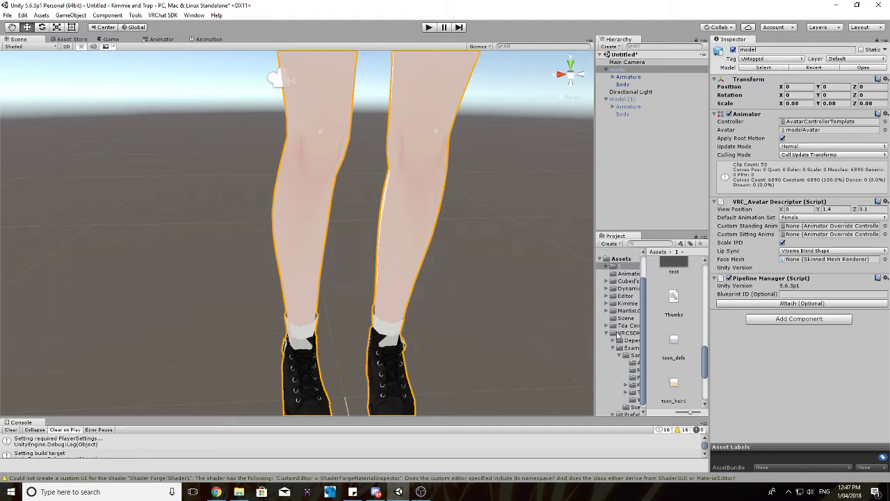
{"action": "left_click", "coordinate": [628, 329]}
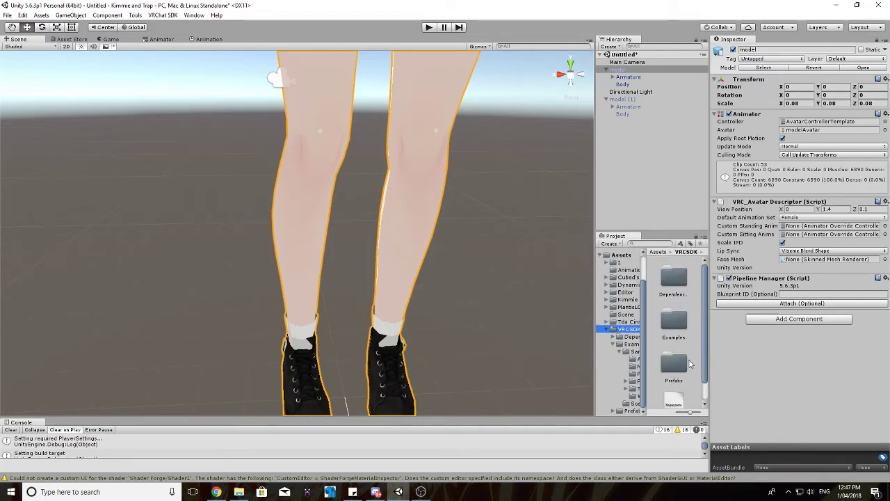
{"action": "double_click", "coordinate": [669, 326]}
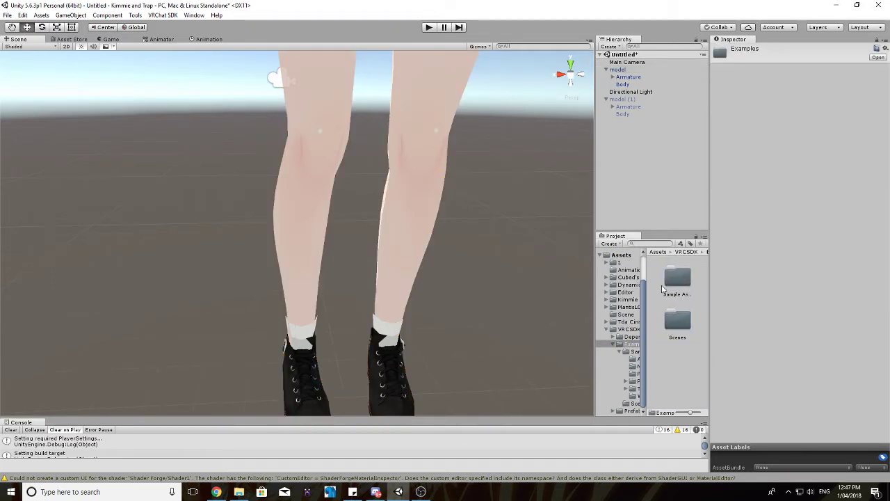
{"action": "double_click", "coordinate": [681, 281]}
{"action": "double_click", "coordinate": [674, 284]}
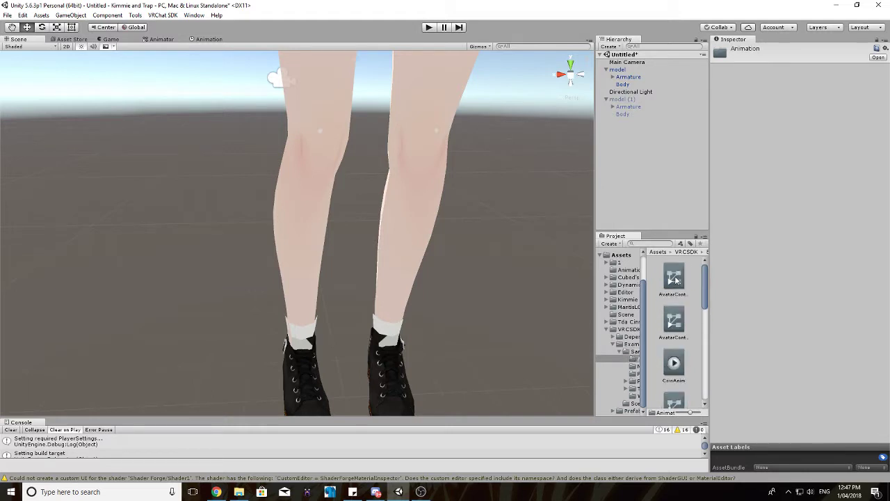
{"action": "scroll", "coordinate": [676, 285], "scroll_direction": "down", "scroll_amount": 2}
{"action": "left_click", "coordinate": [676, 348]}
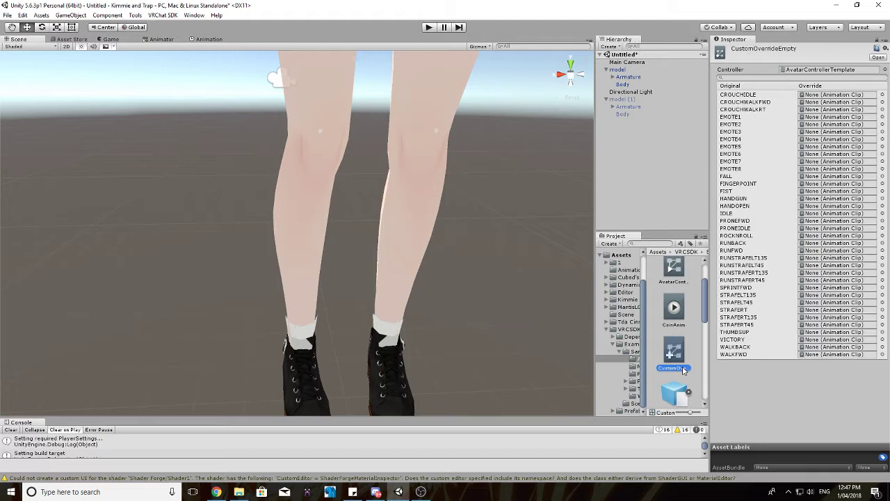
{"action": "key", "text": "ctrl+d"}
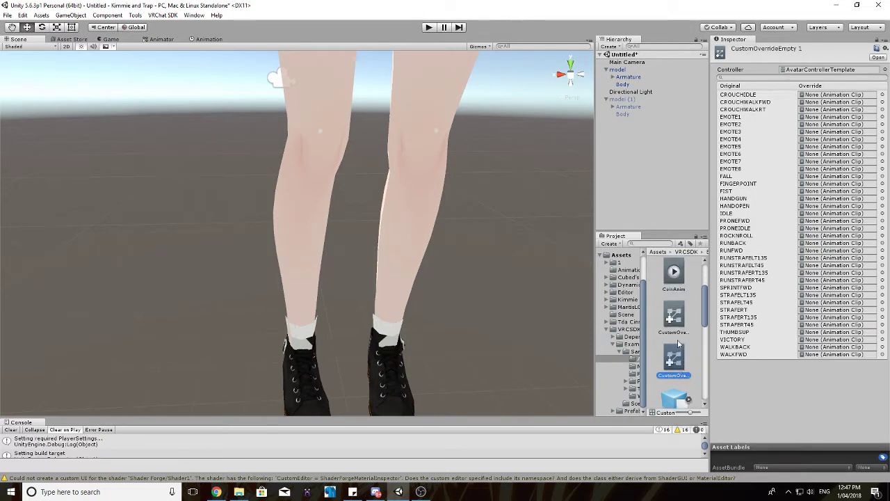
{"action": "left_click_drag", "start_coordinate": [684, 363], "coordinate": [617, 265]}
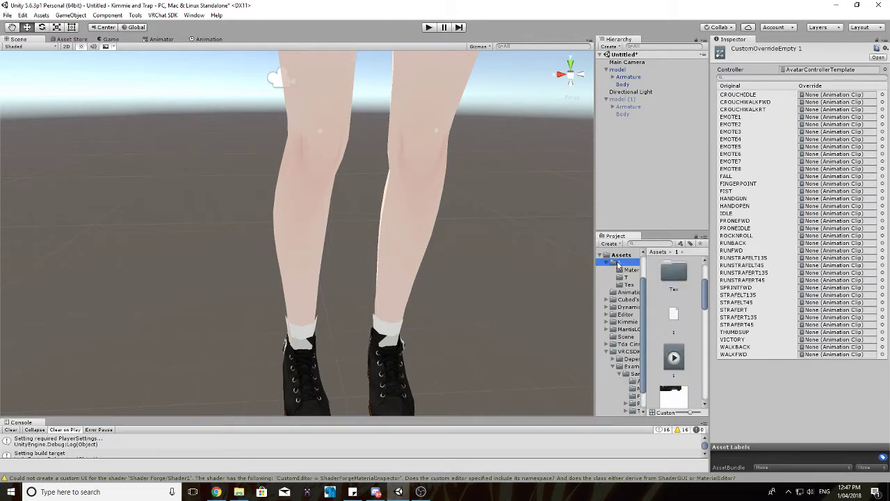
{"action": "left_click", "coordinate": [617, 263]}
{"action": "scroll", "coordinate": [678, 304], "scroll_direction": "down", "scroll_amount": 3}
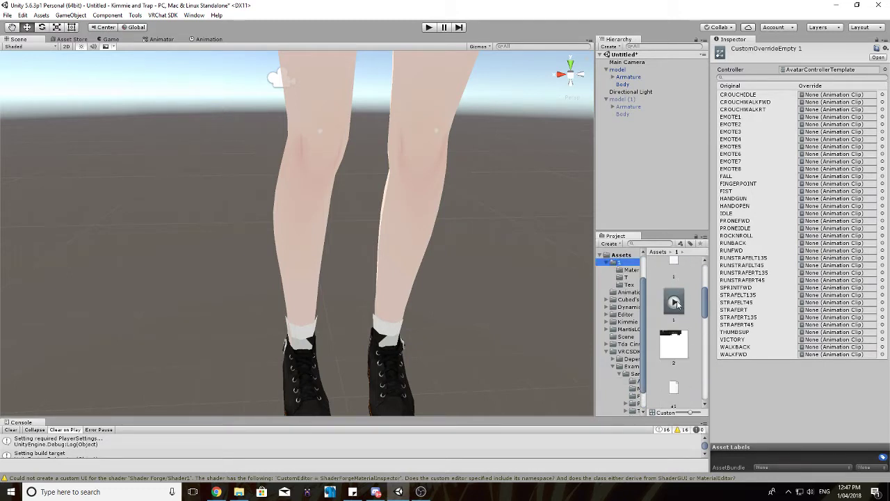
Select CustomOverrideEmpty 1 in folder 1 to list its CROUCHIDLE–WALKFWD override slots
{"action": "left_click", "coordinate": [692, 376]}
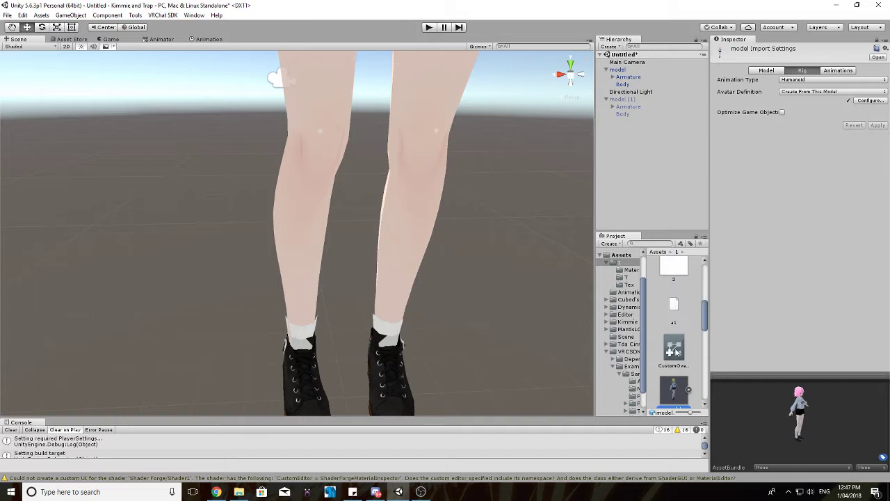
{"action": "left_click", "coordinate": [676, 351]}
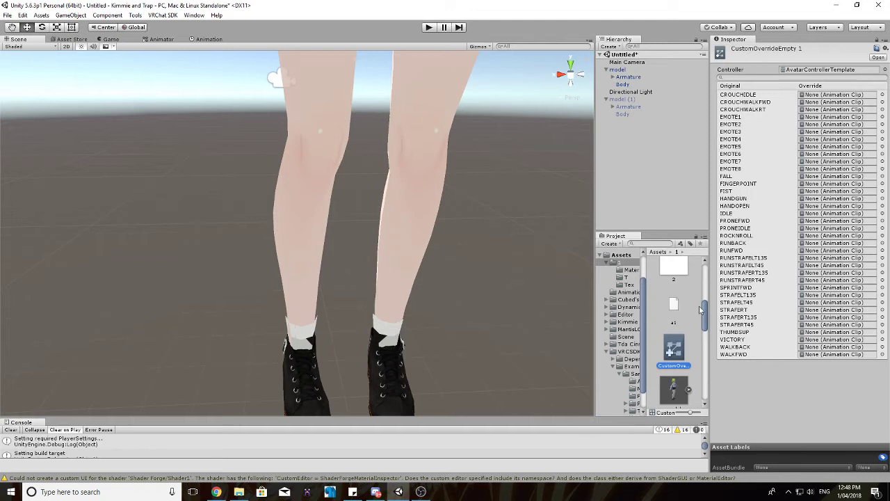
Drop animation clip 1 onto the FINGERPOINT override slot, then reselect the model avatar object
{"action": "scroll", "coordinate": [669, 344], "scroll_direction": "up", "scroll_amount": 3}
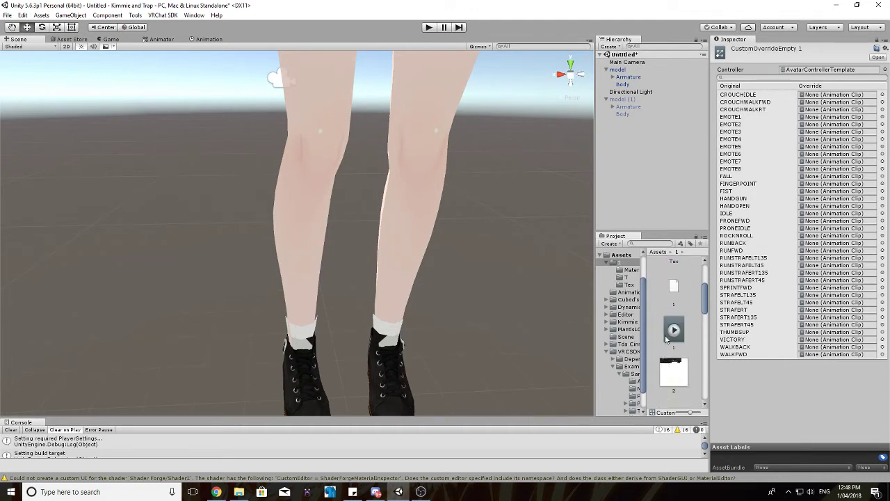
{"action": "middle_click_drag", "start_coordinate": [489, 263], "coordinate": [464, 304]}
{"action": "scroll", "coordinate": [462, 290], "scroll_direction": "down", "scroll_amount": 5}
{"action": "scroll", "coordinate": [461, 291], "scroll_direction": "up", "scroll_amount": 1}
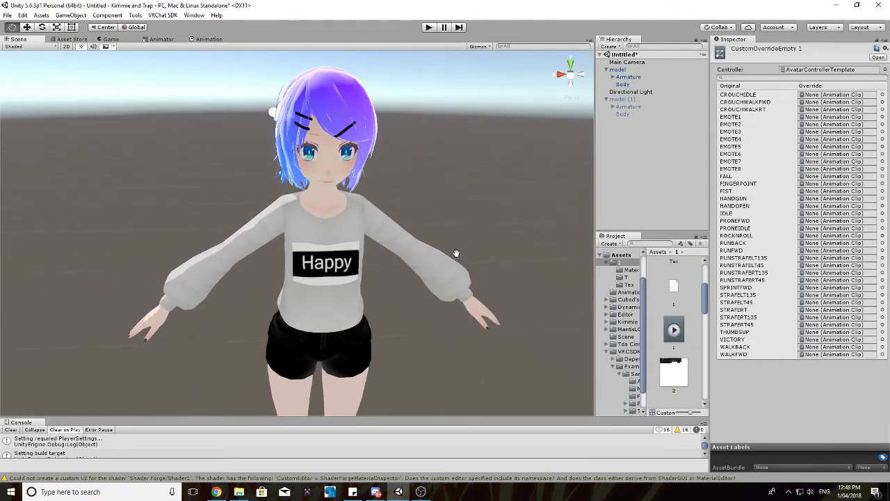
{"action": "left_click_drag", "start_coordinate": [674, 331], "coordinate": [814, 186]}
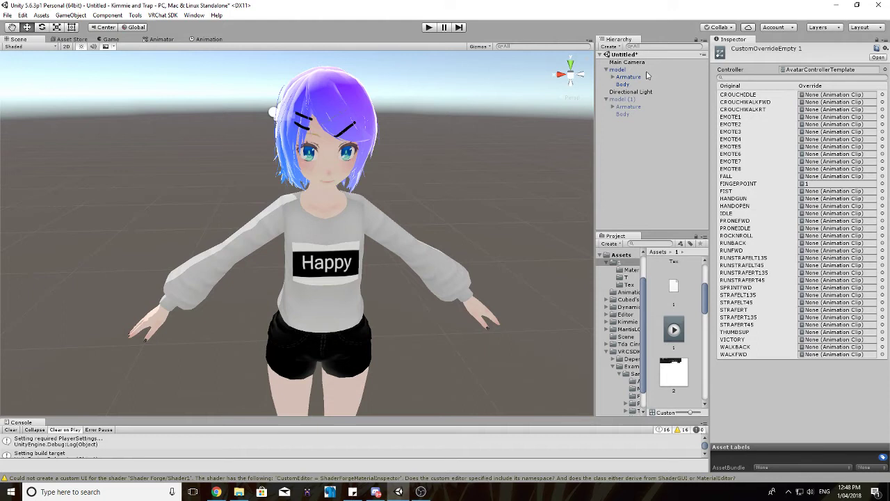
{"action": "left_click", "coordinate": [626, 70]}
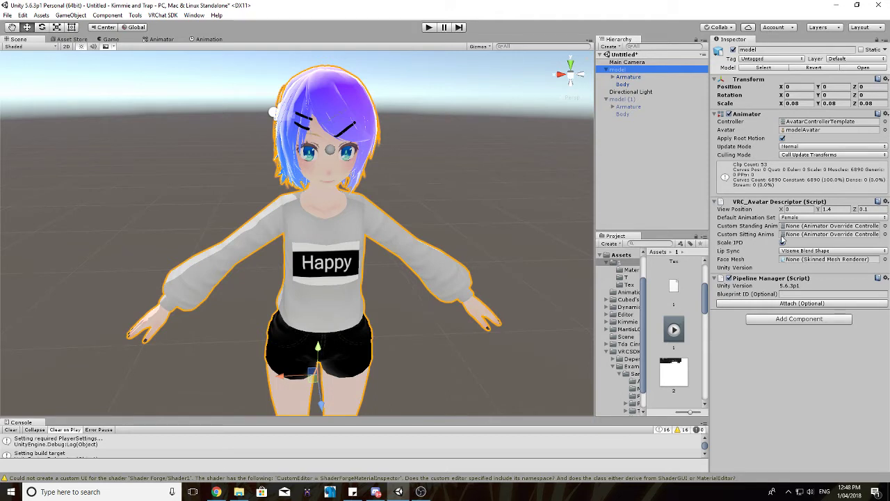
Assign CustomOverrideEmpty 1 to Custom Standing and Sitting Anims, keeping lip sync on Viseme Blend Shape
{"action": "scroll", "coordinate": [675, 313], "scroll_direction": "down", "scroll_amount": 5}
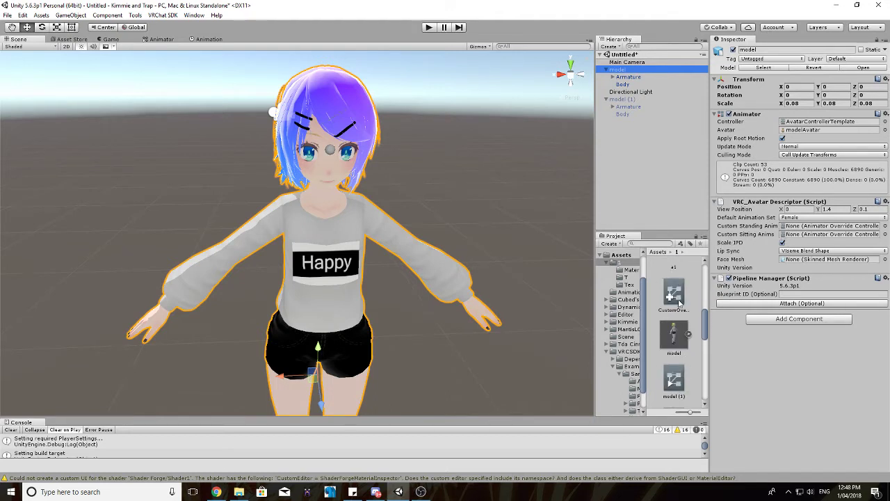
{"action": "left_click_drag", "start_coordinate": [679, 302], "coordinate": [814, 235]}
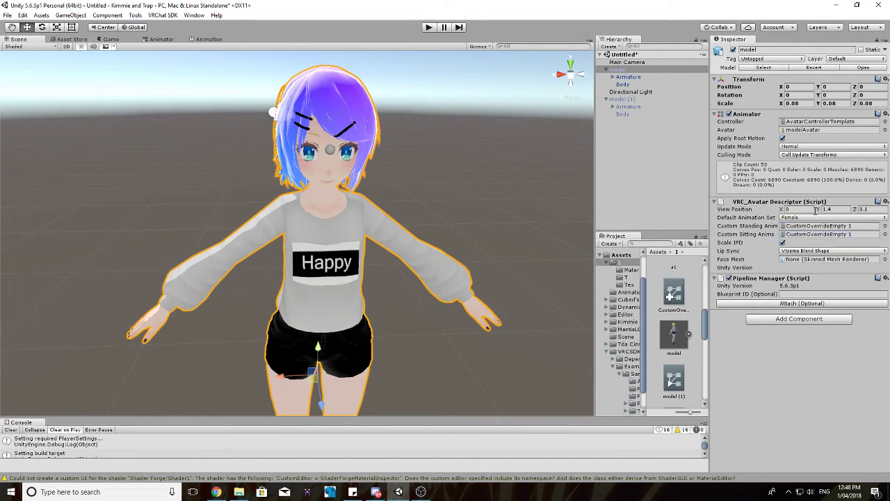
{"action": "left_click", "coordinate": [809, 254]}
{"action": "left_click", "coordinate": [832, 290]}
Set Body as the Face Mesh, map the sil viseme to vrc.v_sil, and widen the scene view
{"action": "left_click_drag", "start_coordinate": [623, 84], "coordinate": [660, 102]}
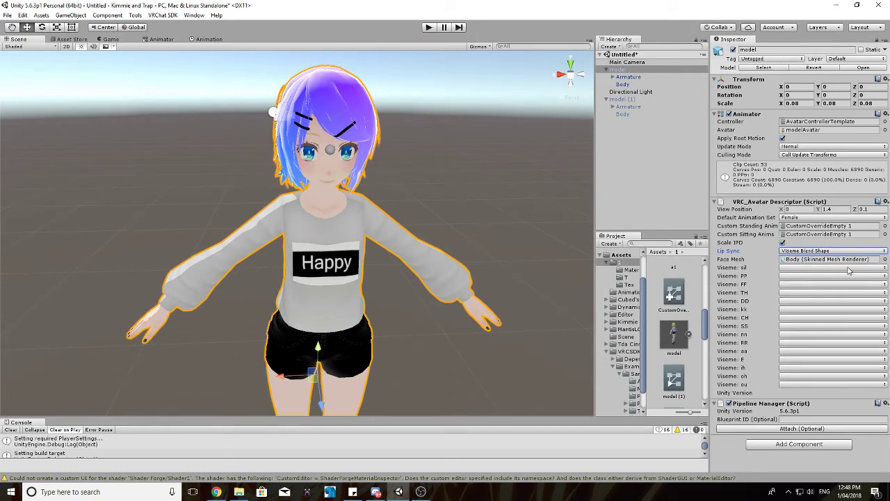
{"action": "left_click", "coordinate": [806, 268]}
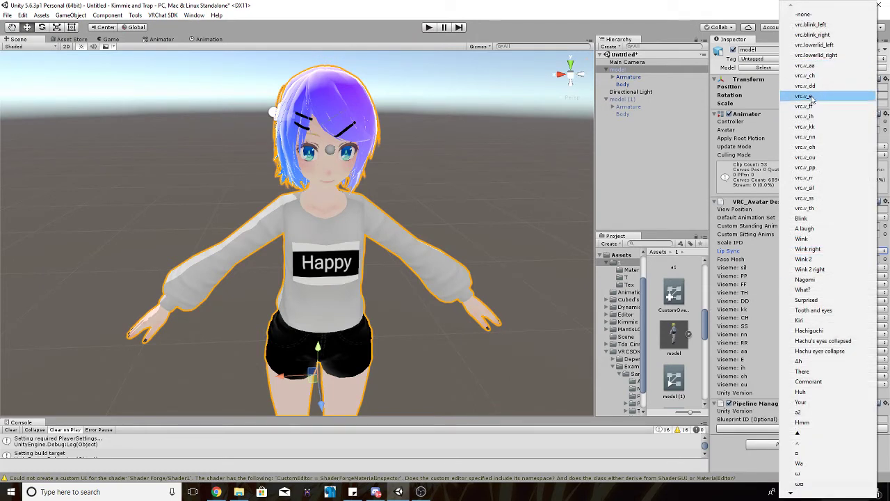
{"action": "left_click", "coordinate": [816, 189]}
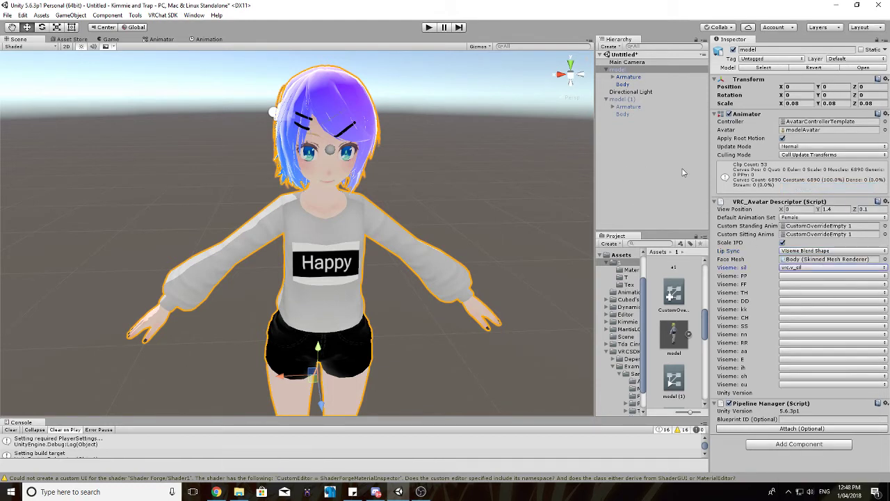
{"action": "left_click_drag", "start_coordinate": [595, 145], "coordinate": [630, 146]}
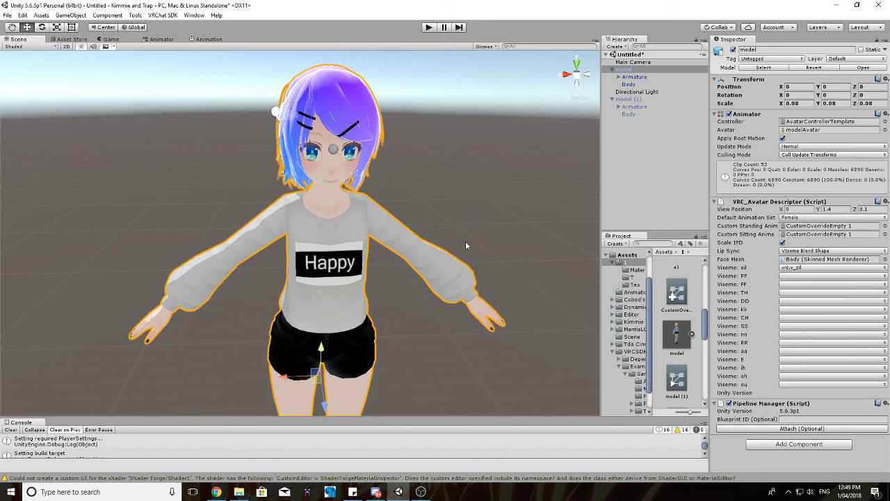
{"action": "mouse_move", "coordinate": [421, 492]}
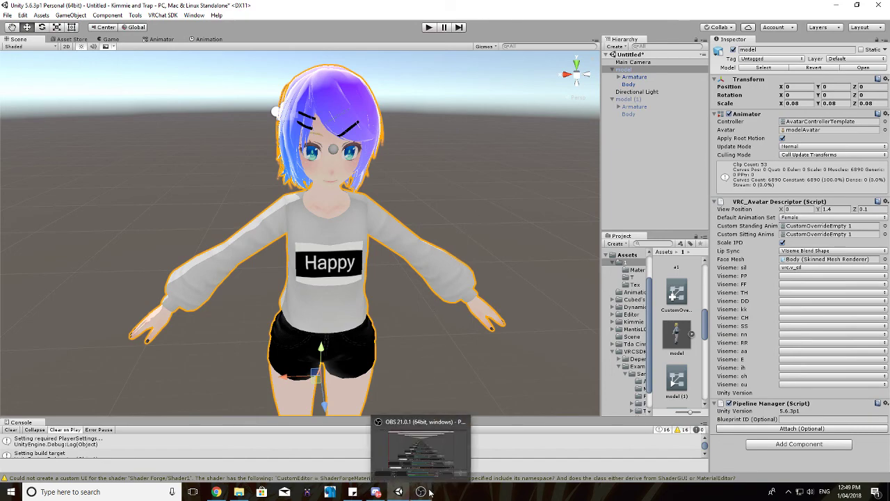